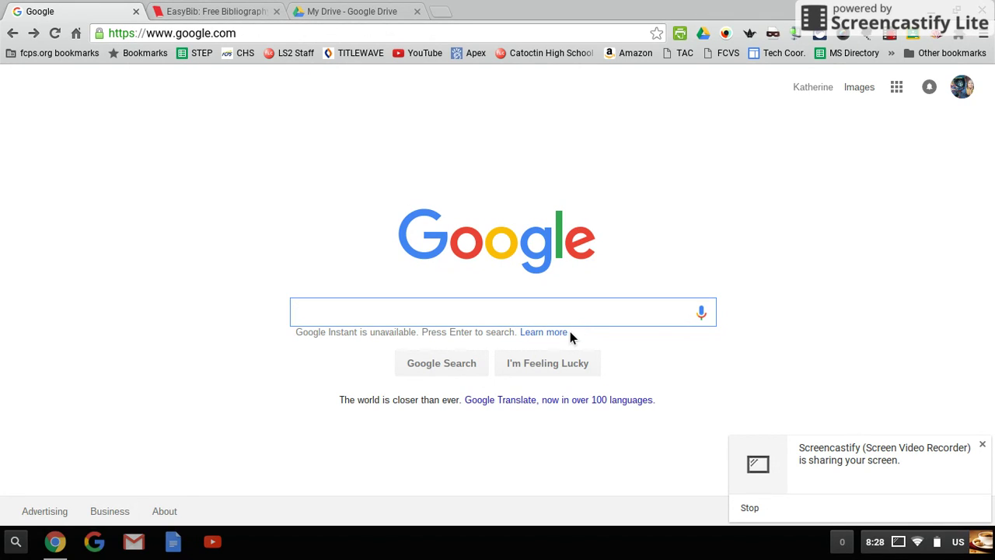
# Search Google Images for "Zelda Fitzgerald" and dismiss the screen-sharing notification.
pyautogui.write('Zel')
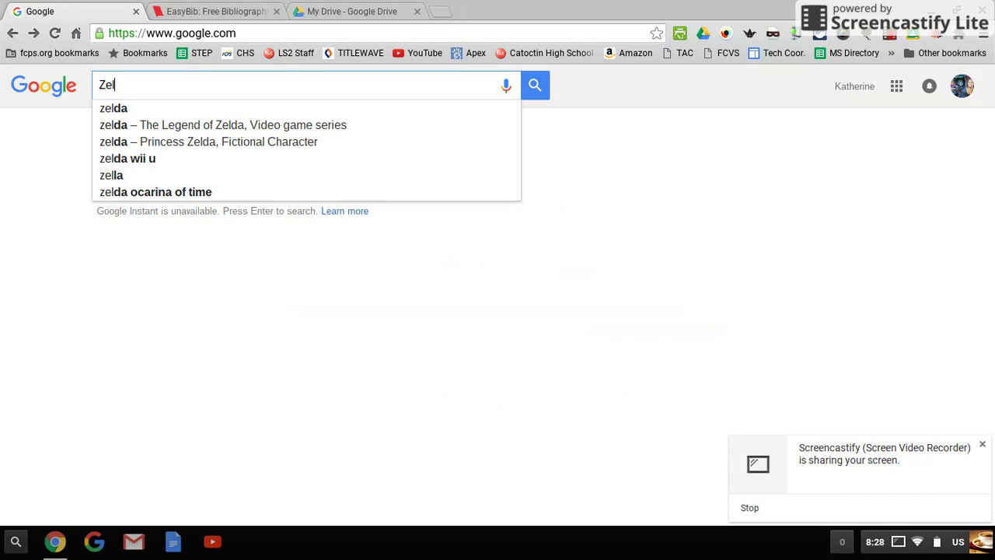
pyautogui.write('da Fitzgerald')
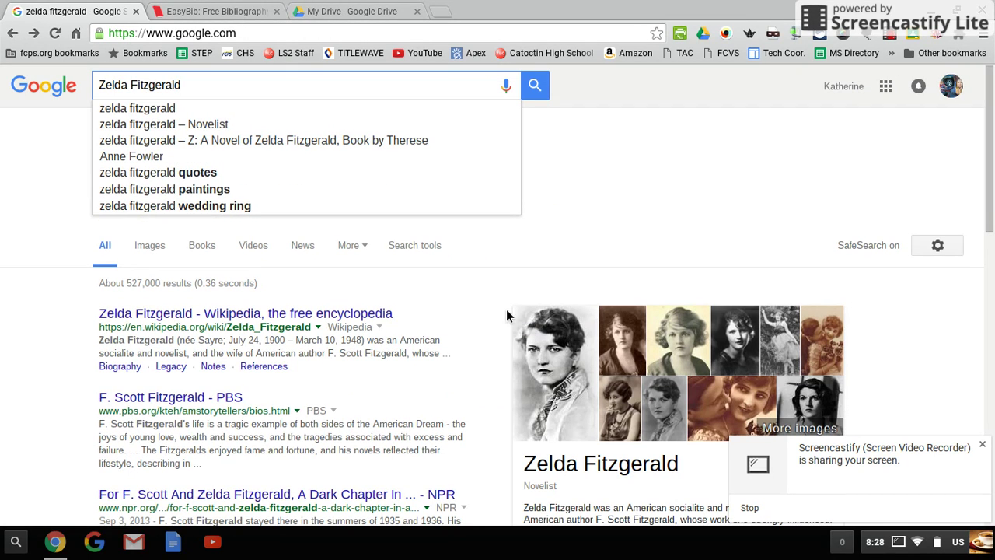
pyautogui.click(148, 110)
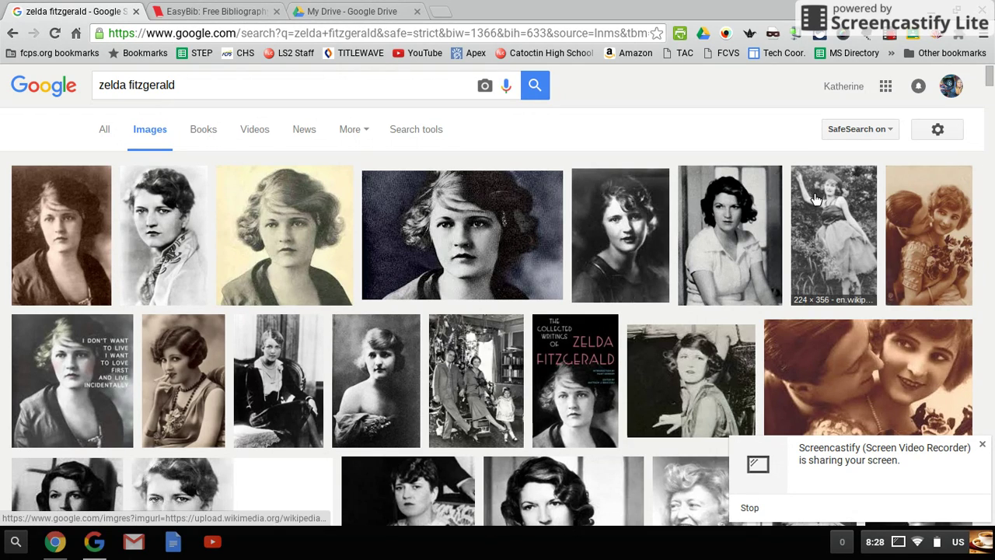
pyautogui.click(983, 445)
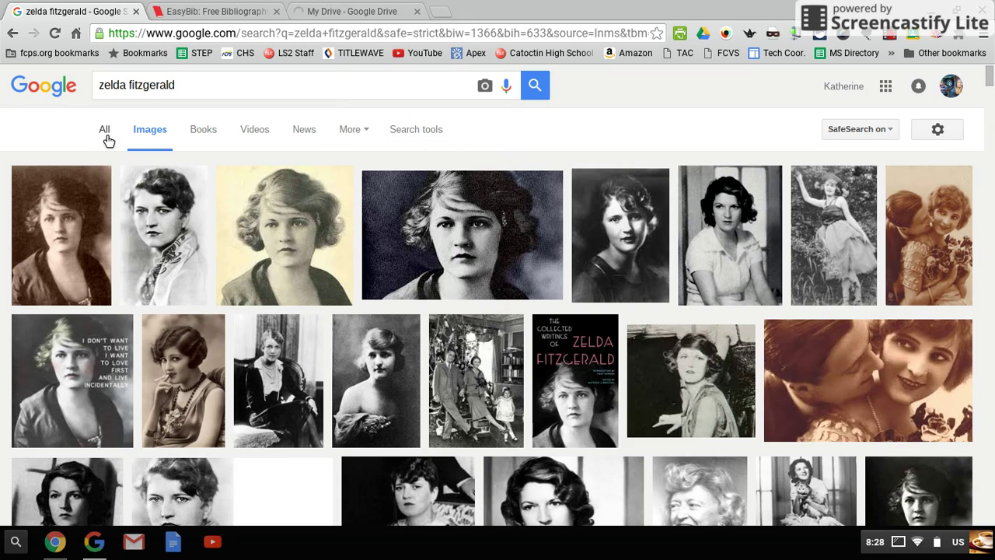
# Filter the image results by usage rights to those labeled for noncommercial reuse.
pyautogui.click(423, 140)
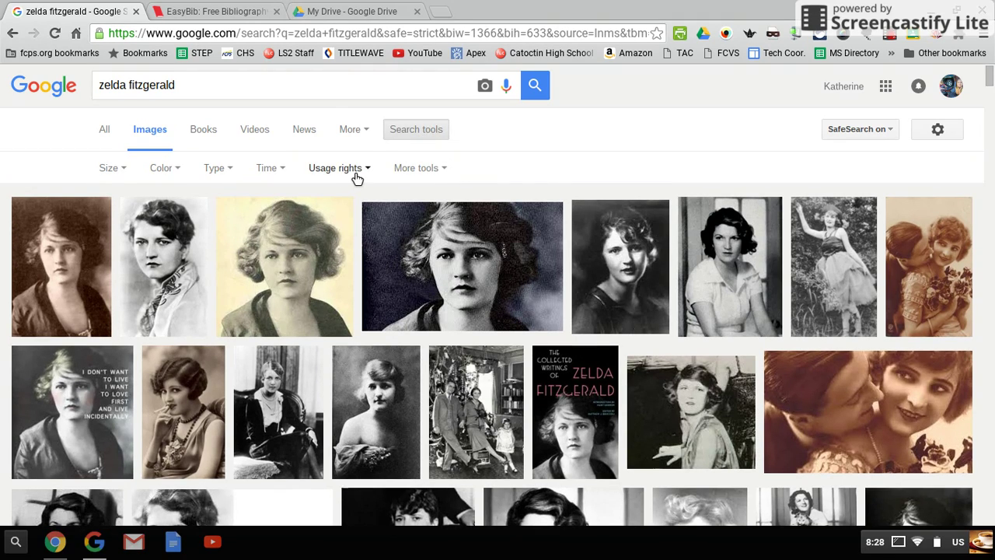
pyautogui.click(357, 178)
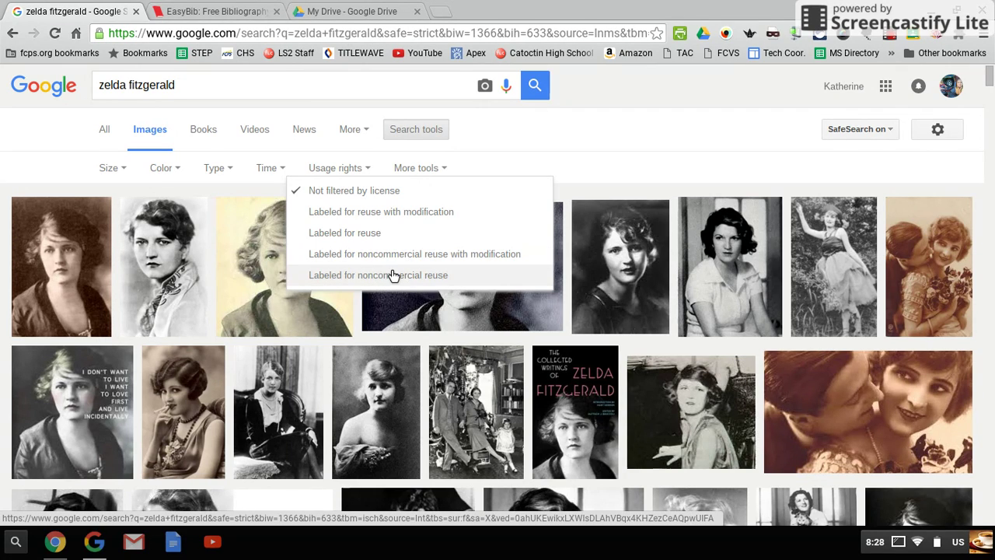
pyautogui.click(423, 275)
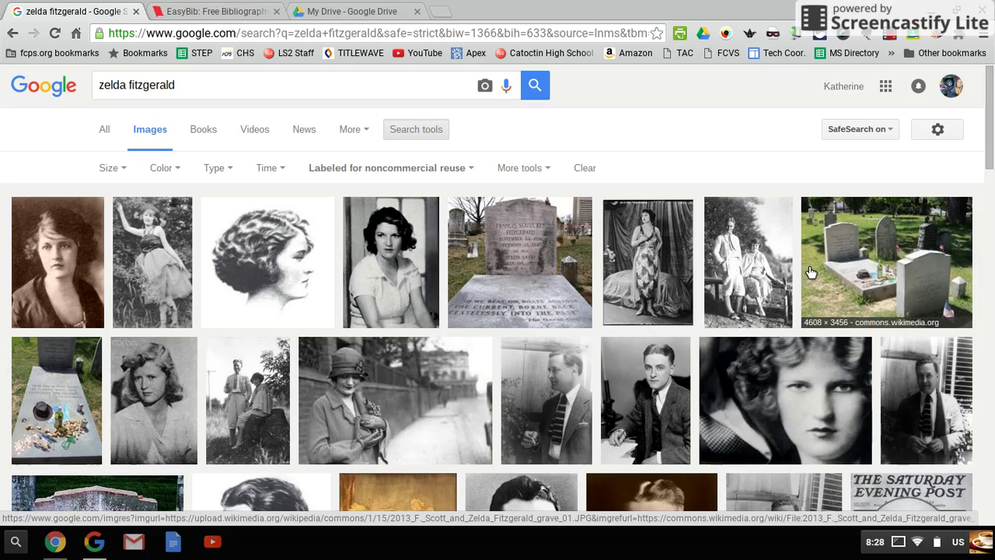
# Browse the filtered images and open the preview of the curly-haired profile drawing from en.wikipedia.org.
pyautogui.scroll(-10, 810, 268)
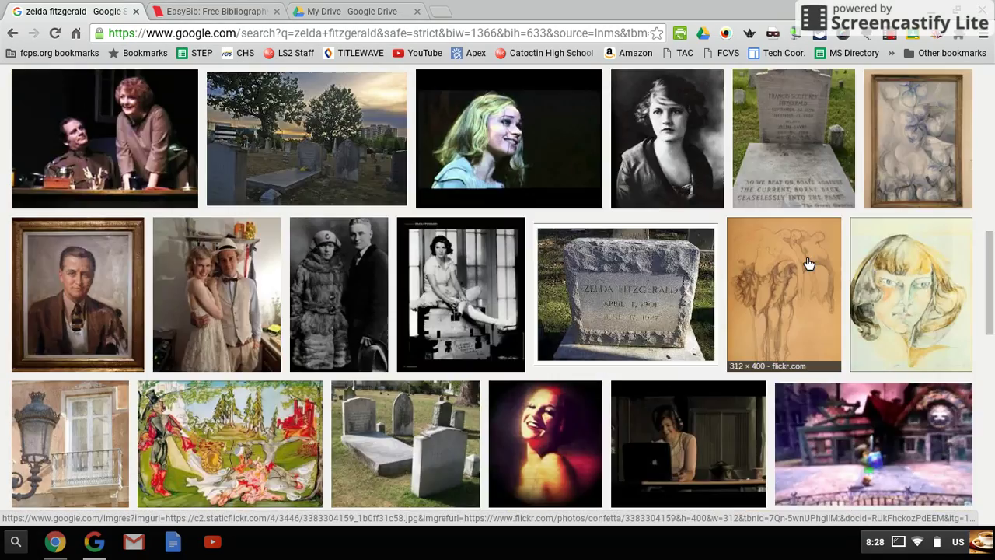
pyautogui.scroll(-5, 810, 264)
pyautogui.scroll(3, 802, 247)
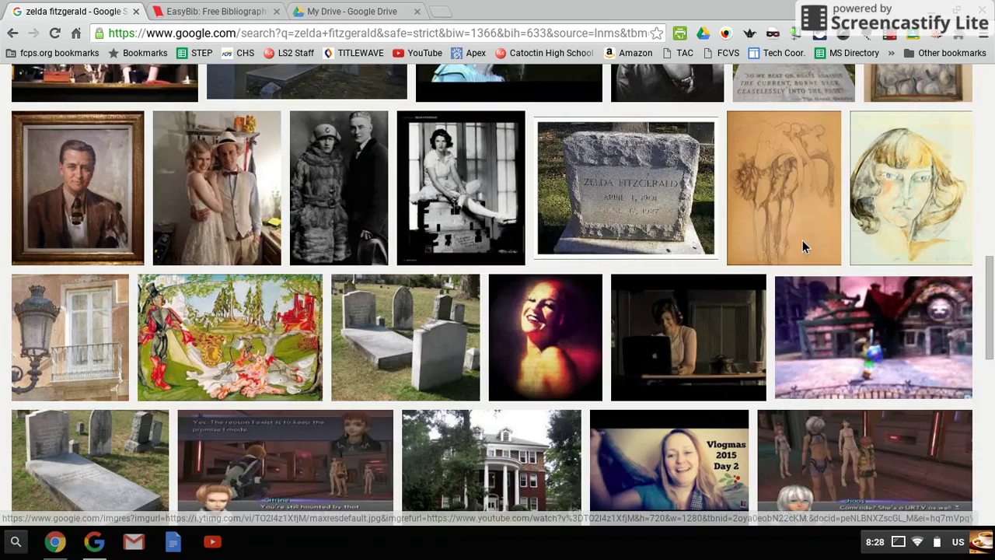
pyautogui.scroll(6, 803, 247)
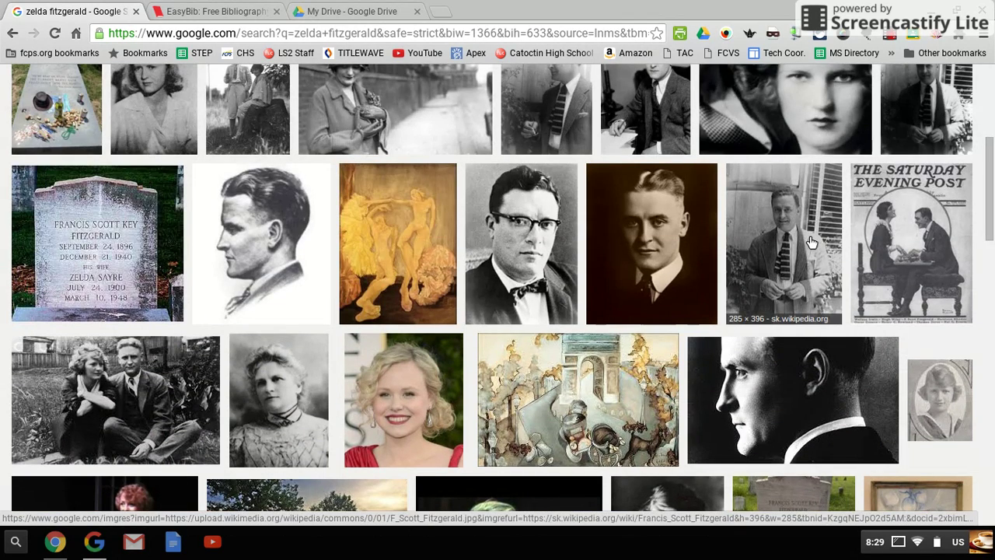
pyautogui.scroll(4, 810, 242)
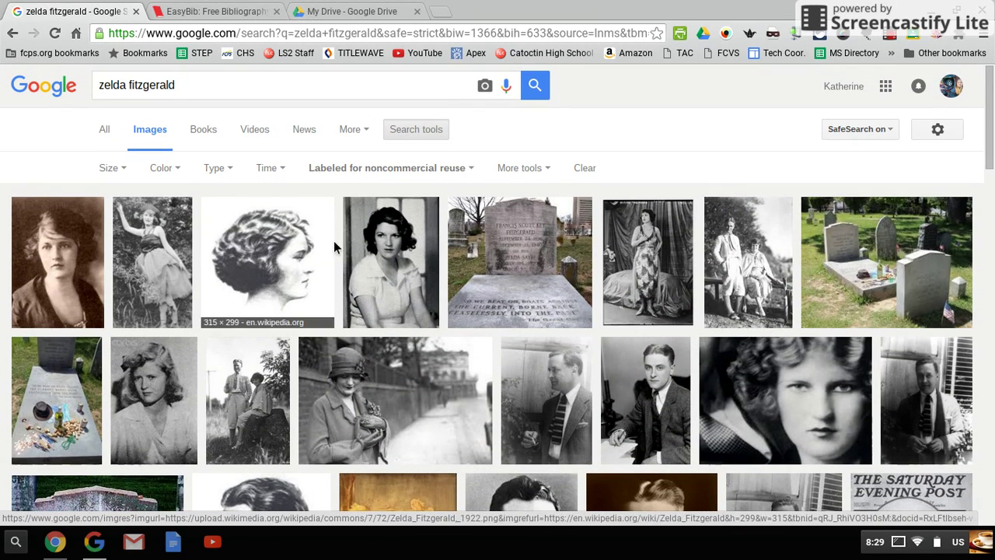
pyautogui.click(316, 297)
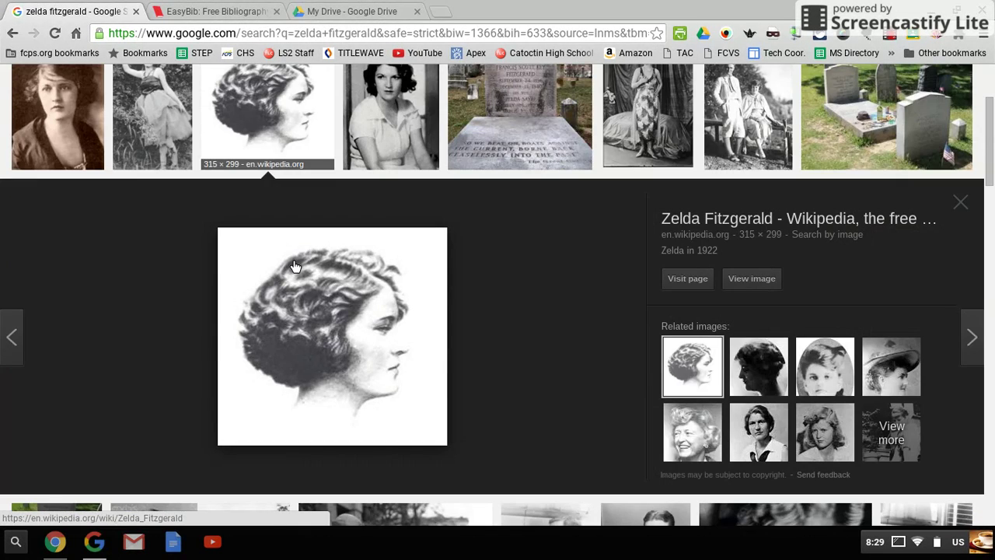
# Save the previewed image as Zelda_Fitzgerald,_1922.png in the Jazz Age Project Images folder of My Drive and dismiss the download notice.
pyautogui.rightClick(374, 304)
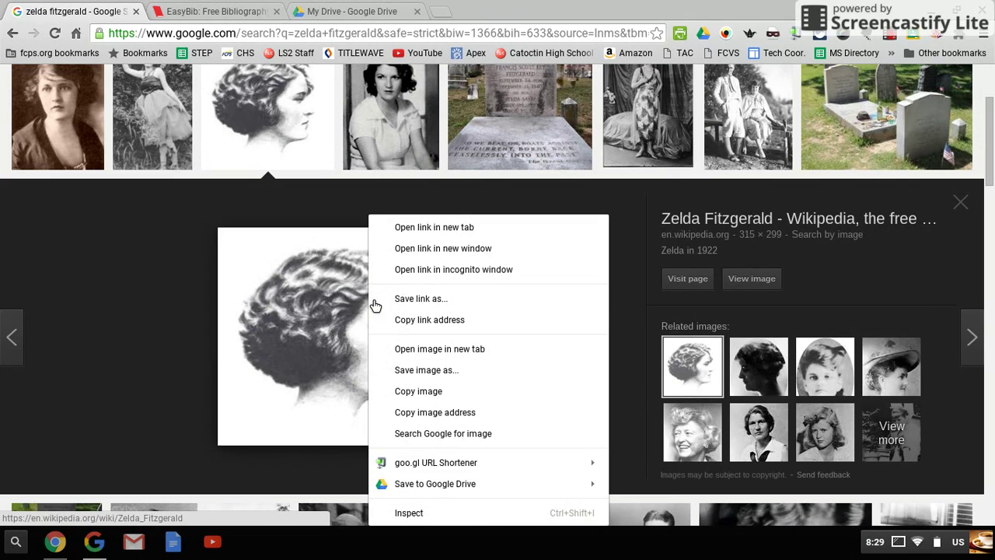
pyautogui.click(490, 372)
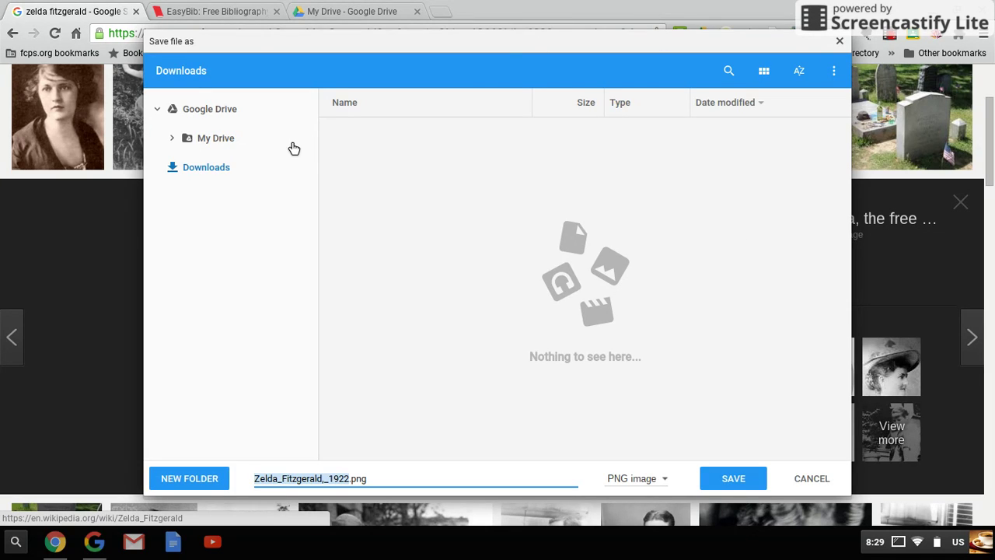
pyautogui.click(213, 133)
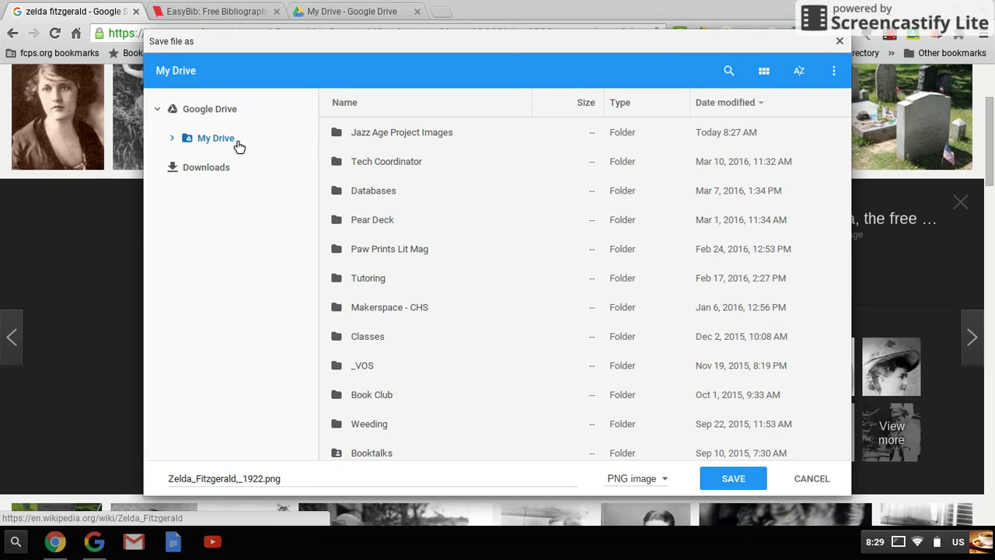
pyautogui.doubleClick(425, 134)
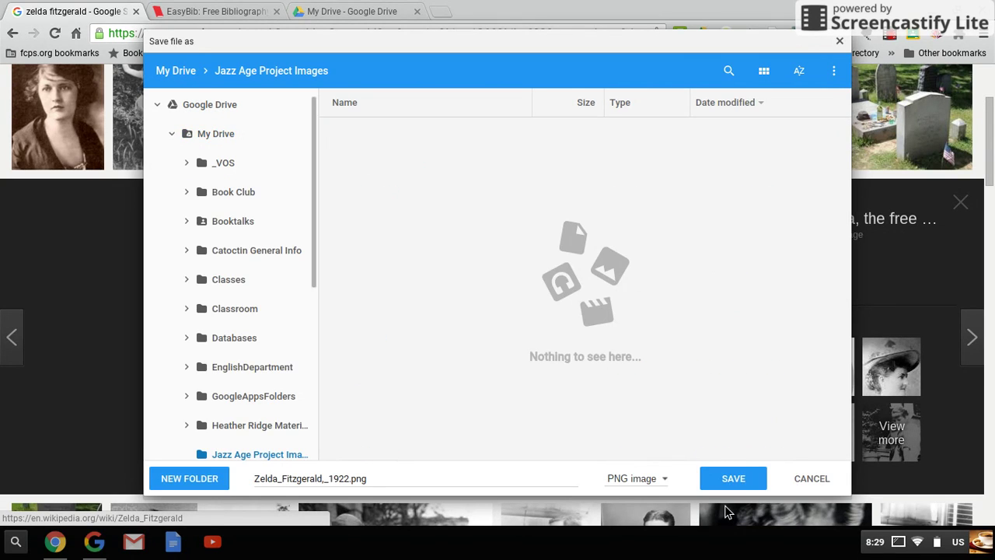
pyautogui.click(734, 477)
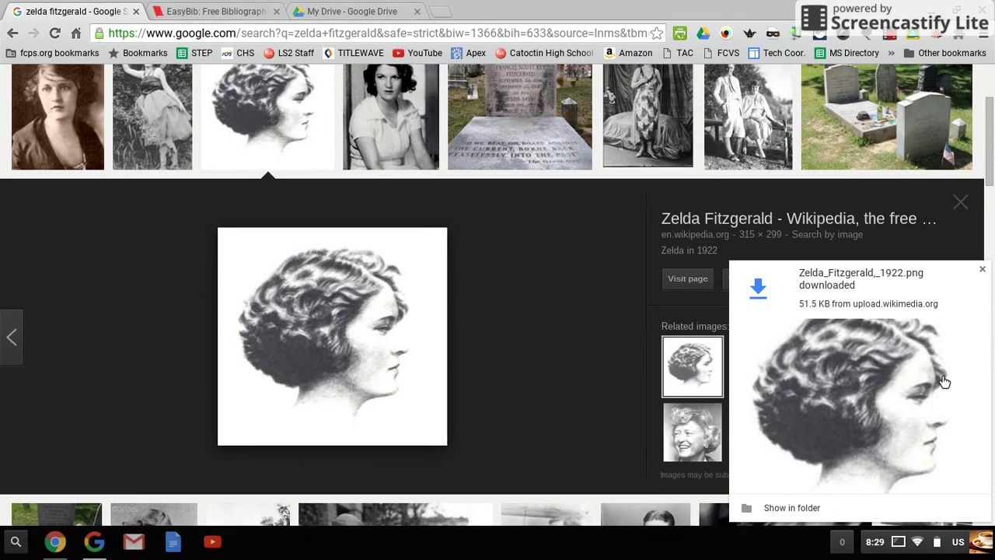
pyautogui.click(983, 270)
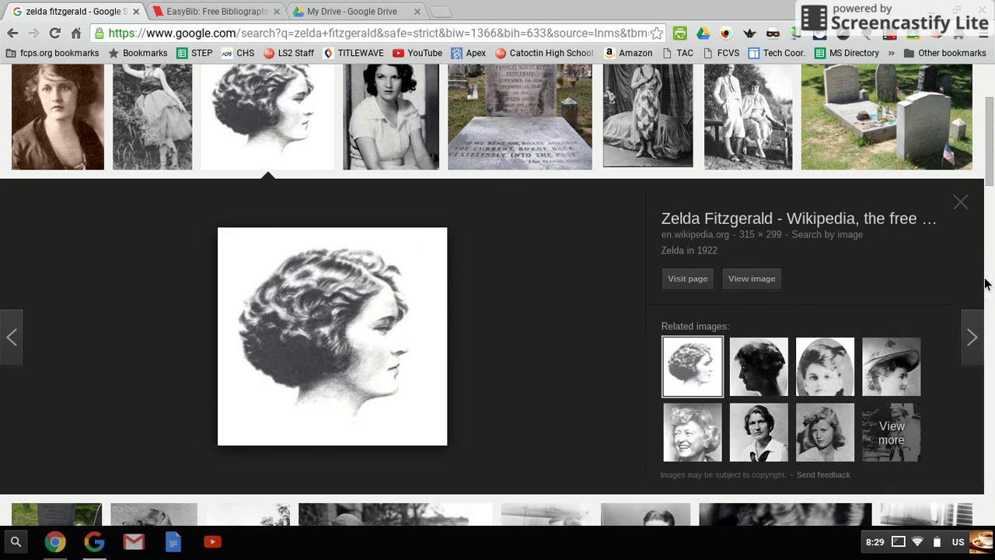
# Switch to EasyBib and create a new project named "Jazz Age Project" with MLA as the default style.
pyautogui.click(211, 10)
pyautogui.click(633, 220)
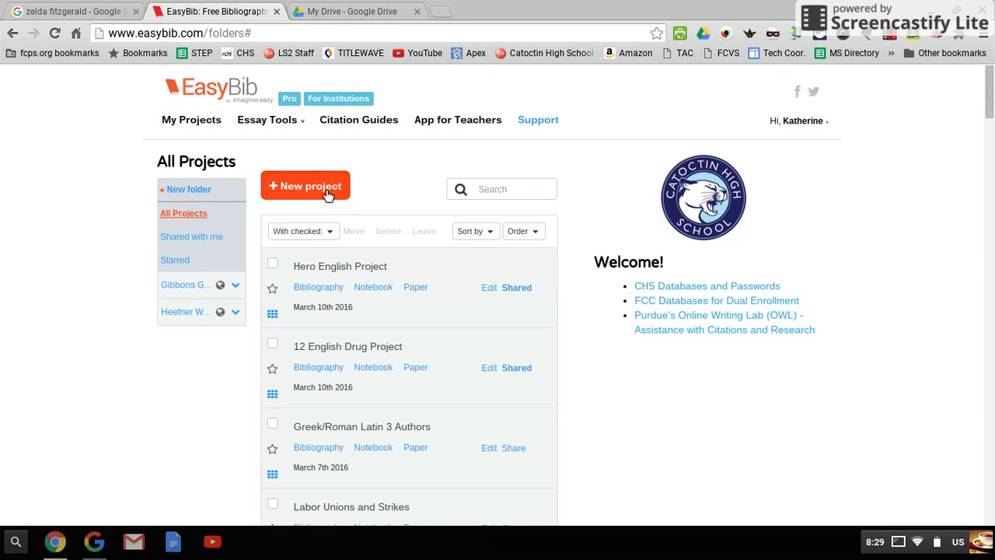
pyautogui.click(327, 193)
pyautogui.write('Jaz')
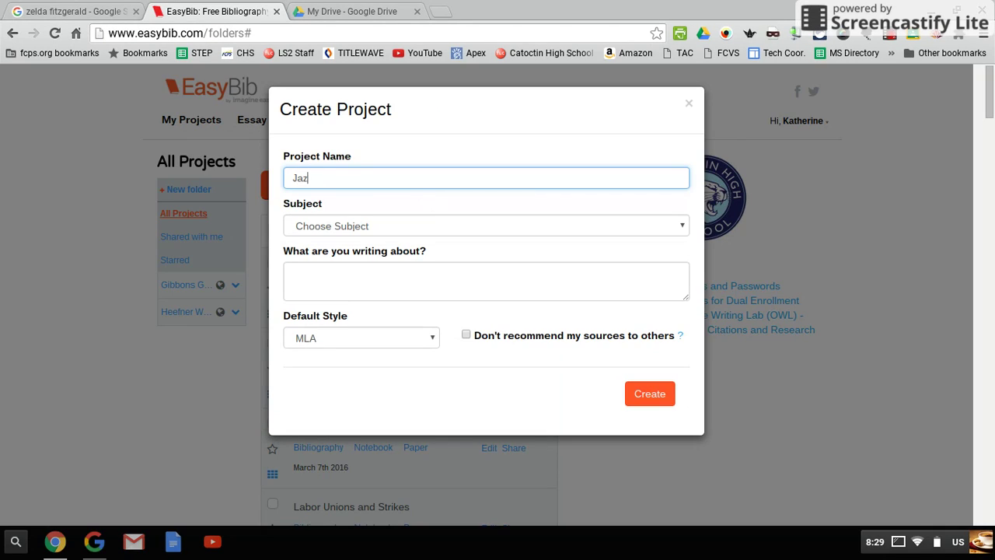
pyautogui.write('z age Projec')
pyautogui.click(325, 185)
pyautogui.press('BackSpace')
pyautogui.write('A')
pyautogui.click(655, 393)
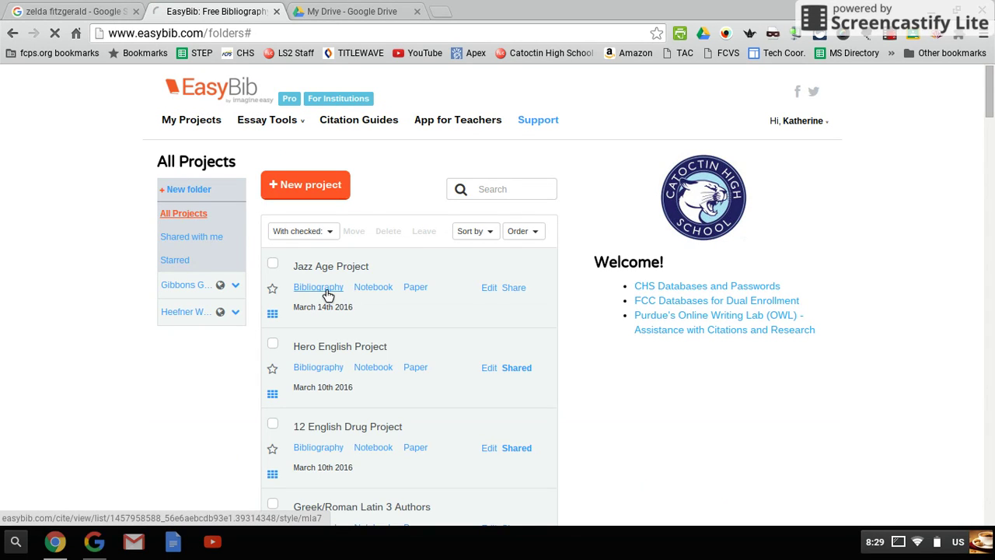
# Open the Jazz Age Project bibliography, start a Digital Image citation in MLA, and look over its form fields.
pyautogui.click(328, 289)
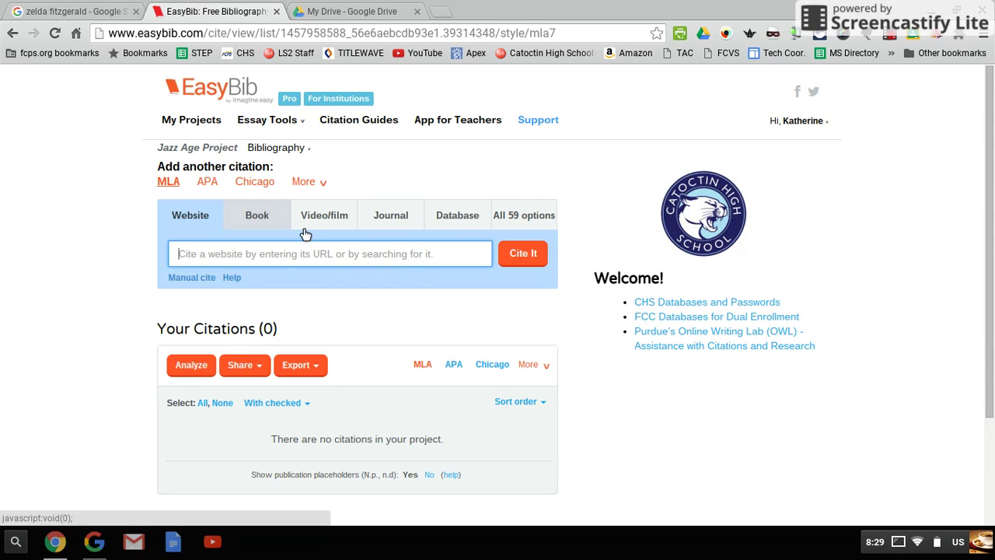
pyautogui.click(538, 223)
pyautogui.scroll(-1, 435, 342)
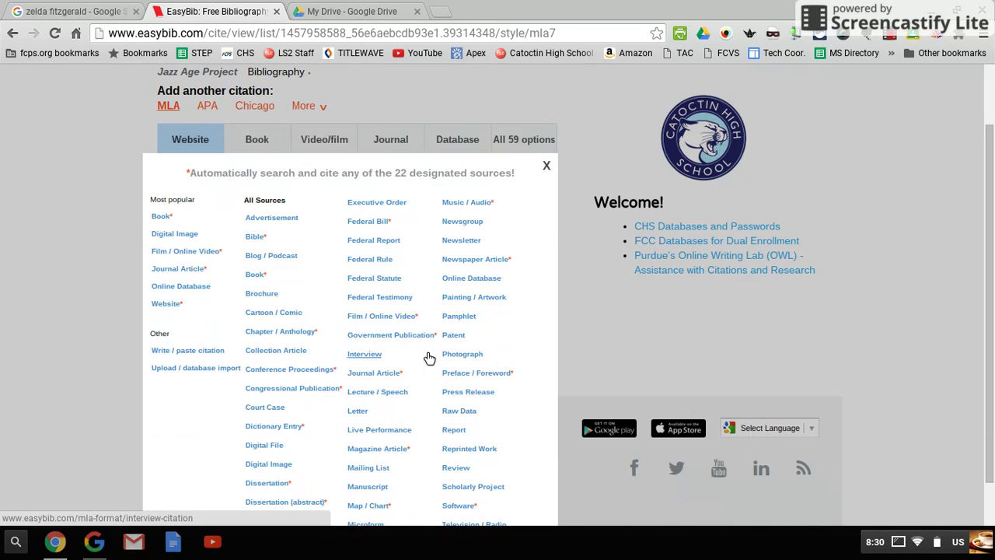
pyautogui.scroll(-1, 430, 357)
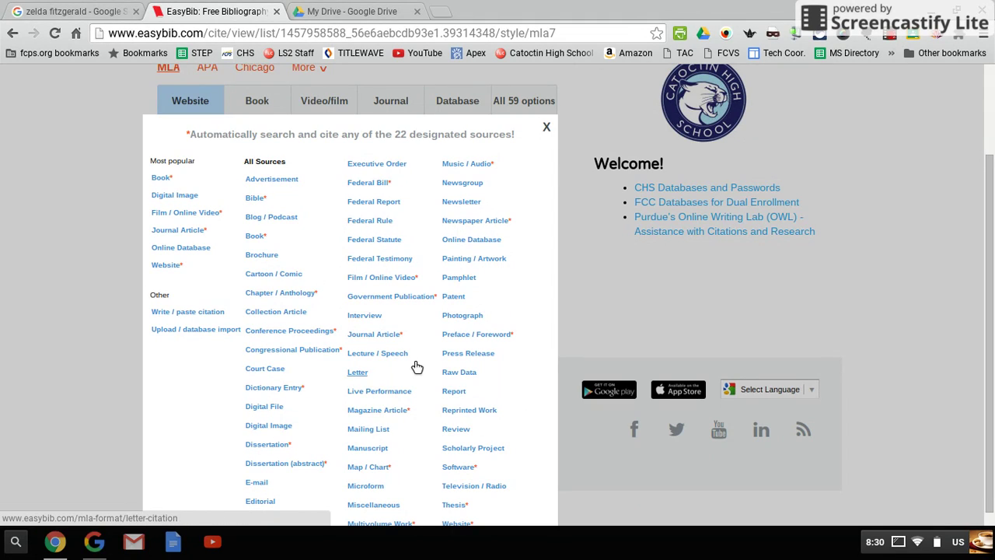
pyautogui.click(279, 428)
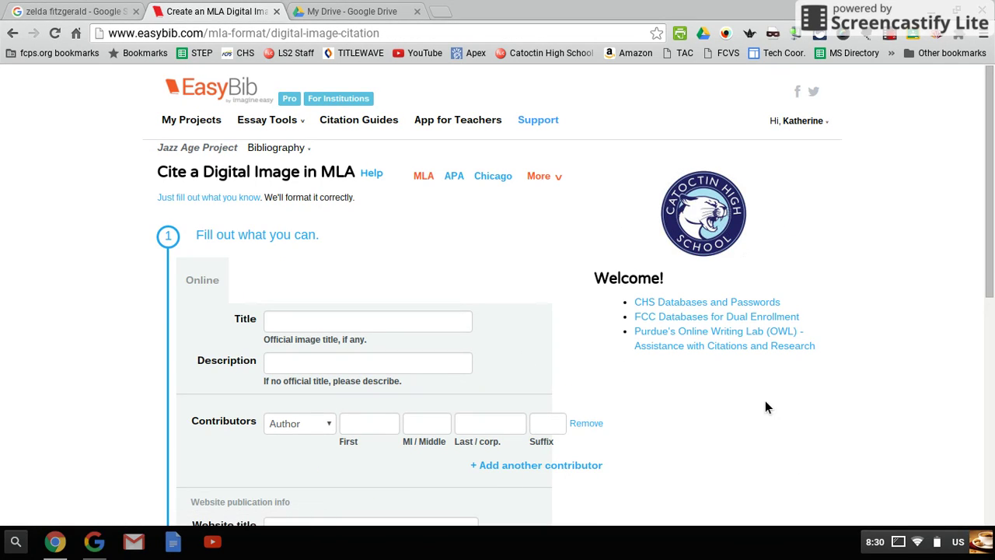
pyautogui.scroll(-2, 662, 395)
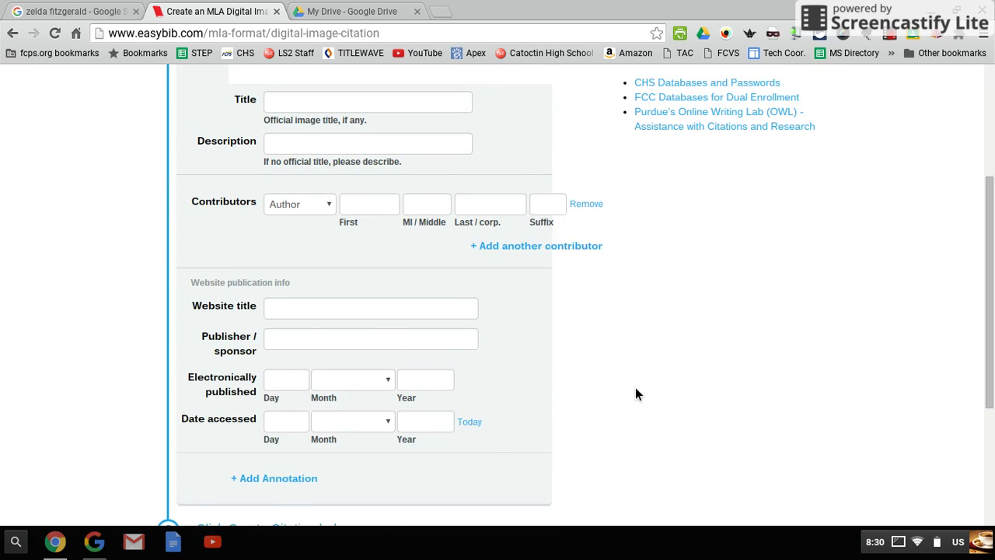
pyautogui.scroll(2, 626, 382)
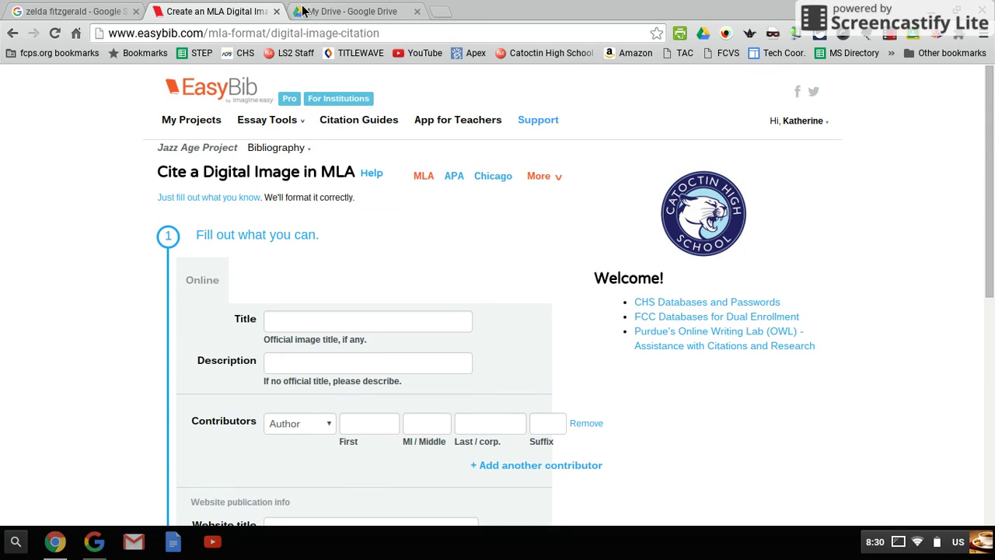
# Visit the saved image's Wikipedia source page and locate the 1922 profile portrait in the article.
pyautogui.click(92, 18)
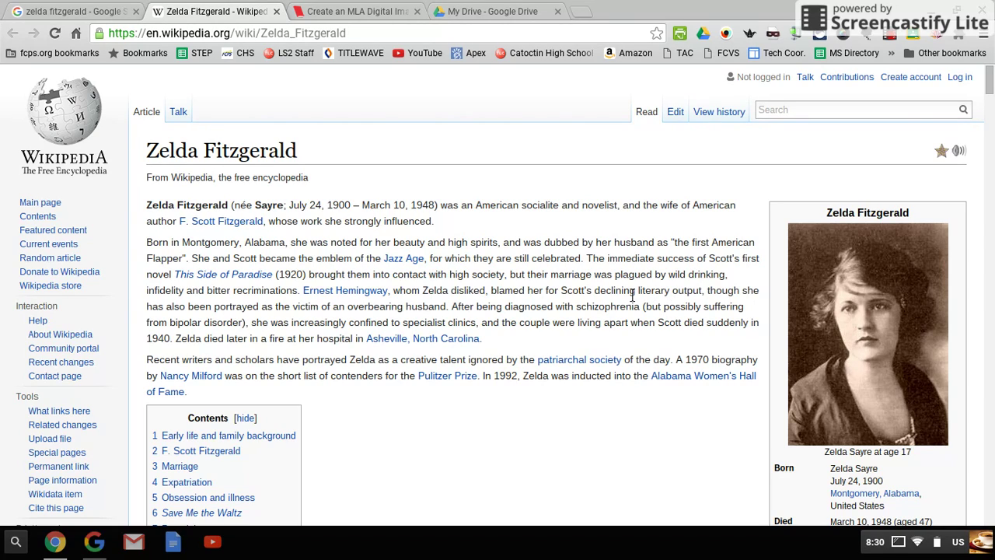
pyautogui.scroll(-1, 873, 382)
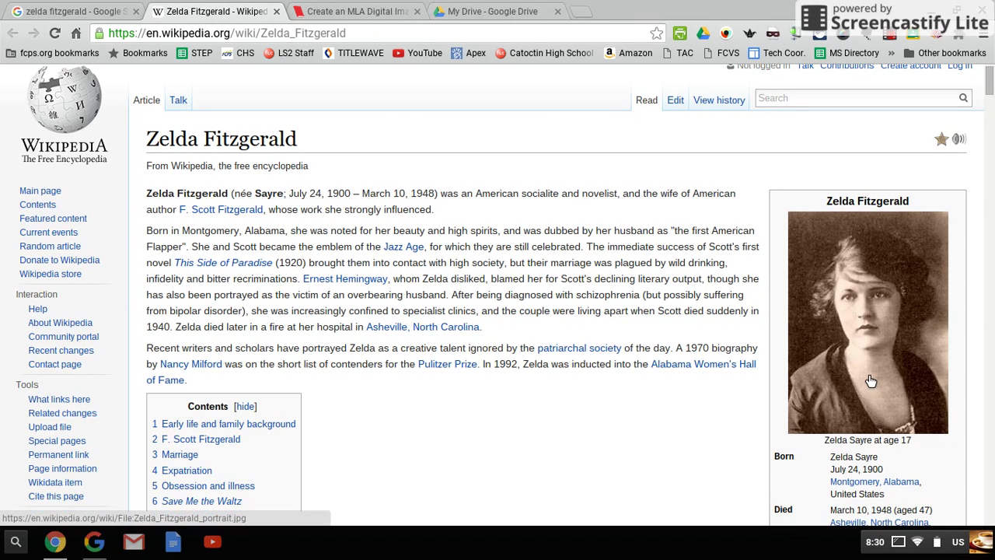
pyautogui.scroll(-7, 870, 381)
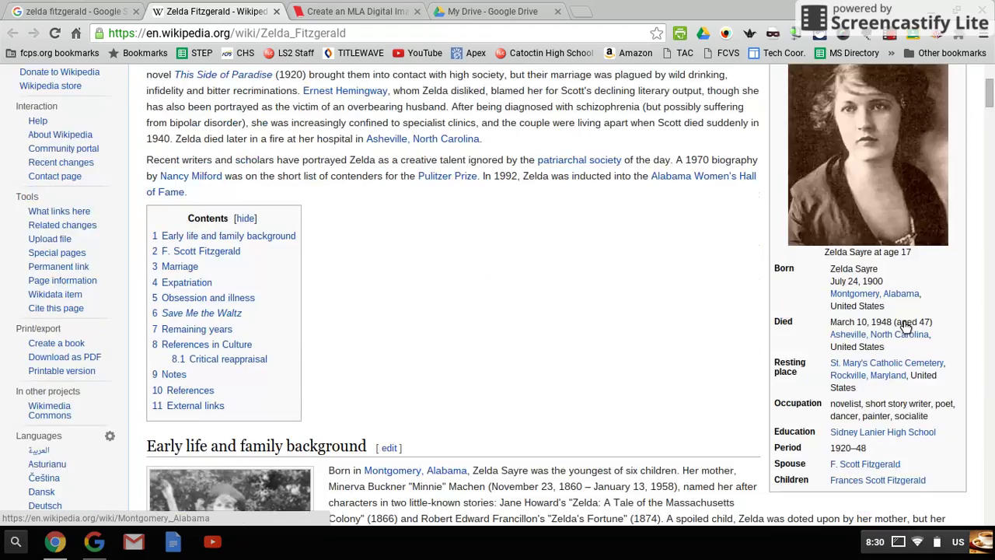
pyautogui.scroll(-20, 914, 336)
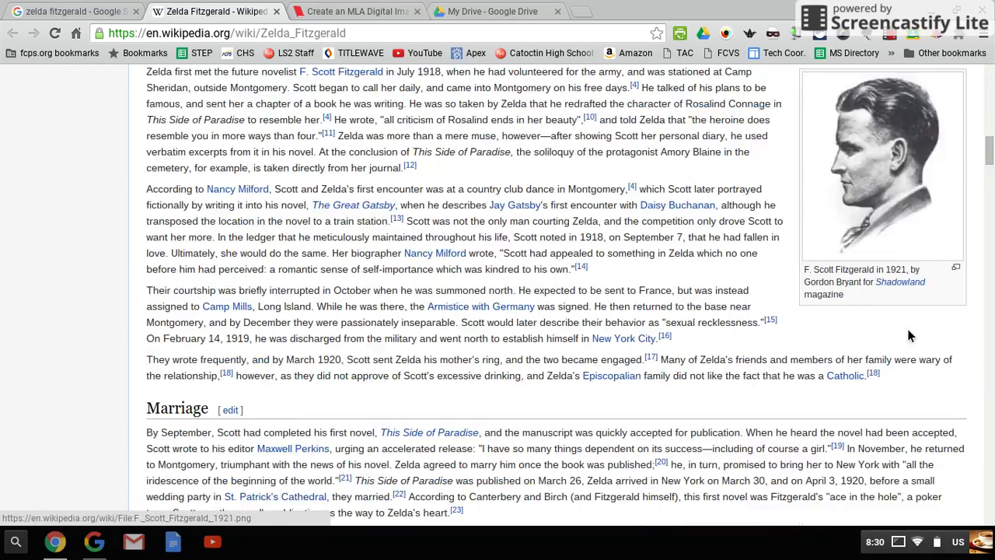
pyautogui.scroll(3, 687, 283)
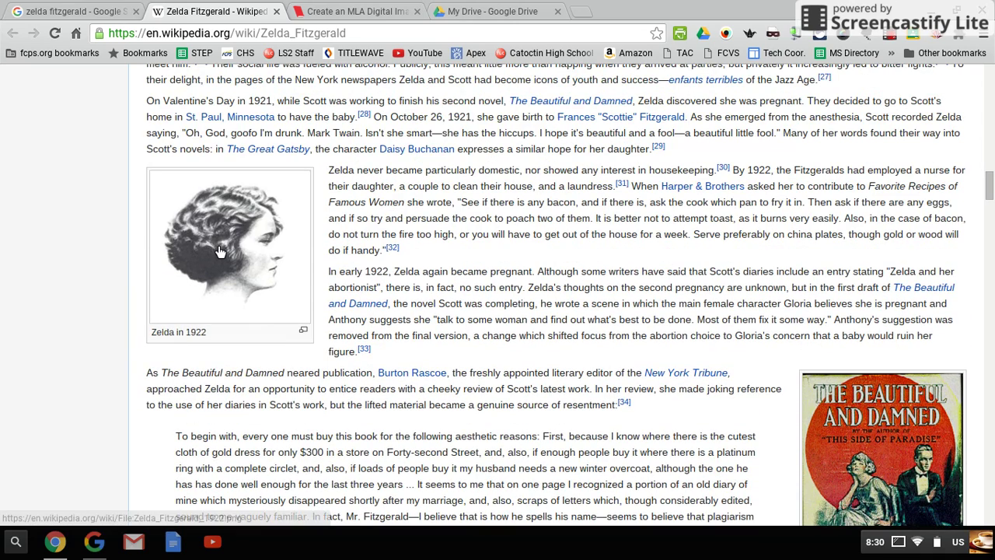
# View the source details of the "Zelda in 1922" image, and return to the EasyBib digital image citation form.
pyautogui.click(218, 244)
pyautogui.scroll(-2, 697, 295)
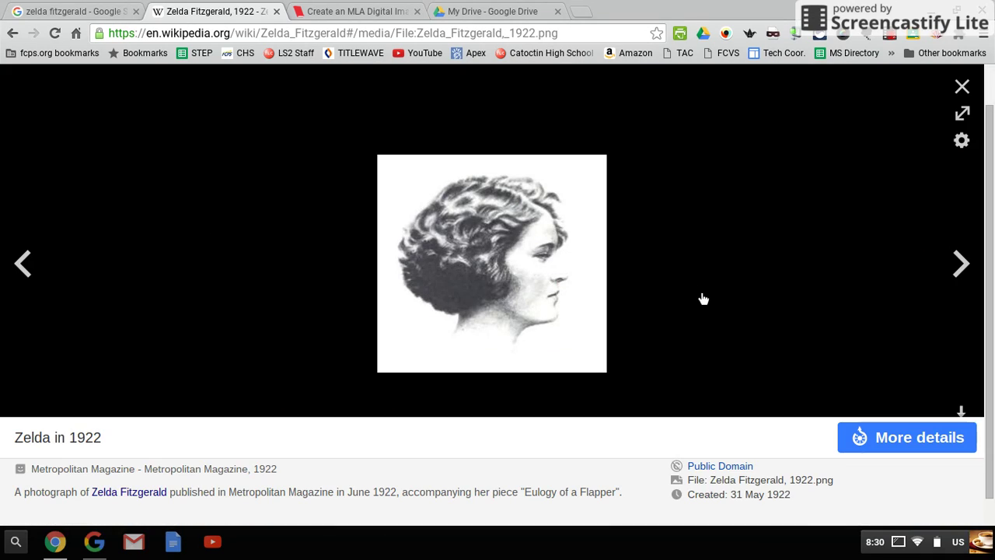
pyautogui.scroll(-1, 698, 300)
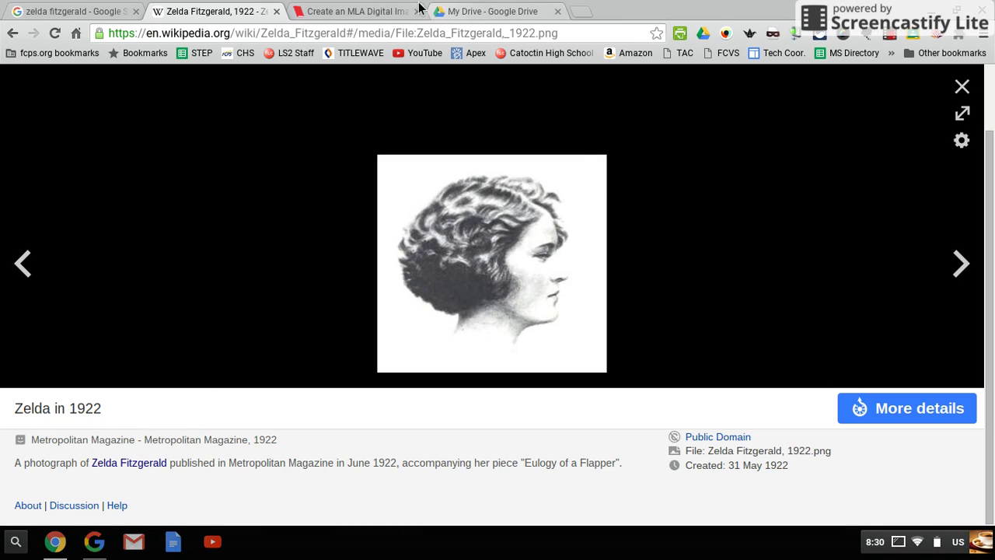
pyautogui.click(376, 9)
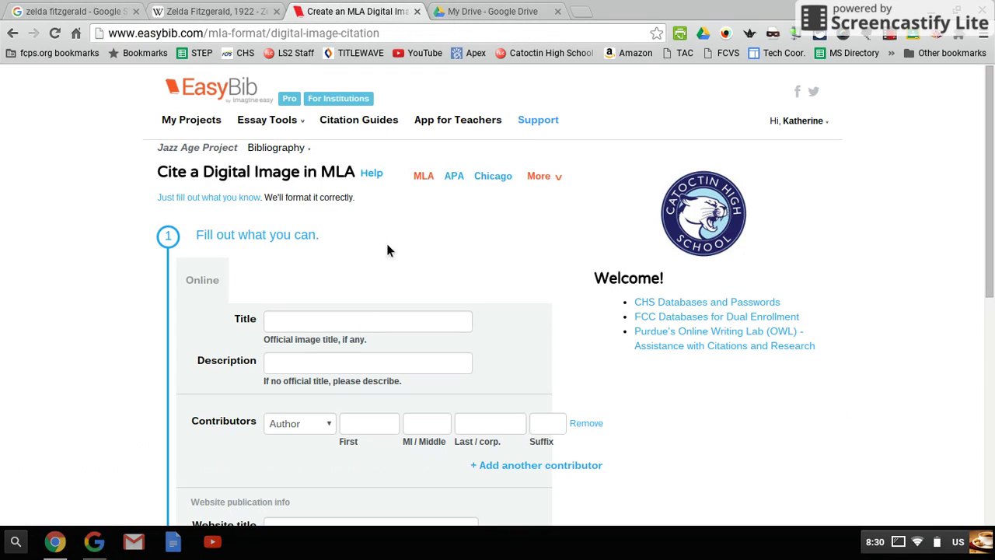
# Enter "Zelda in 1922" as the official title of the digital image in the citation form.
pyautogui.click(362, 329)
pyautogui.write('Zeld')
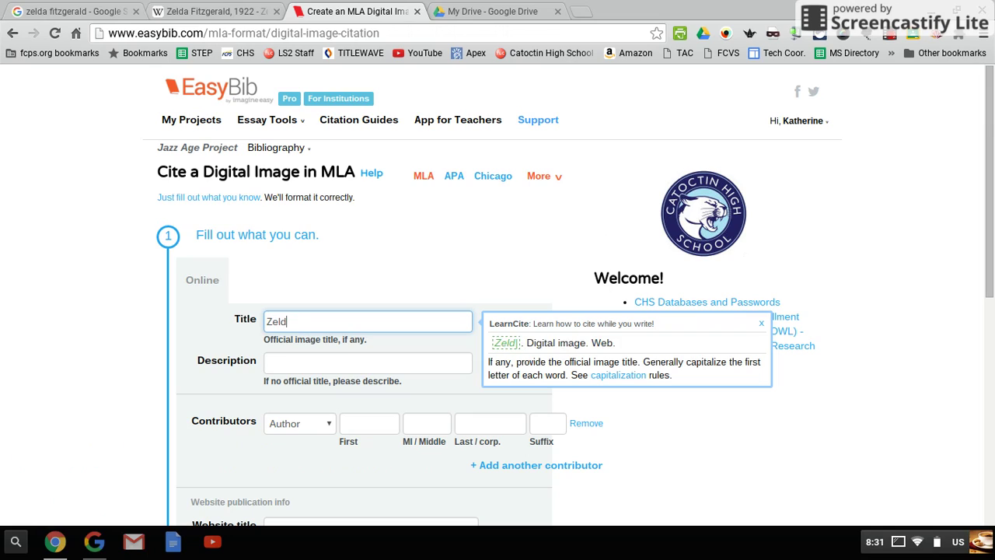
pyautogui.write('a in 1922')
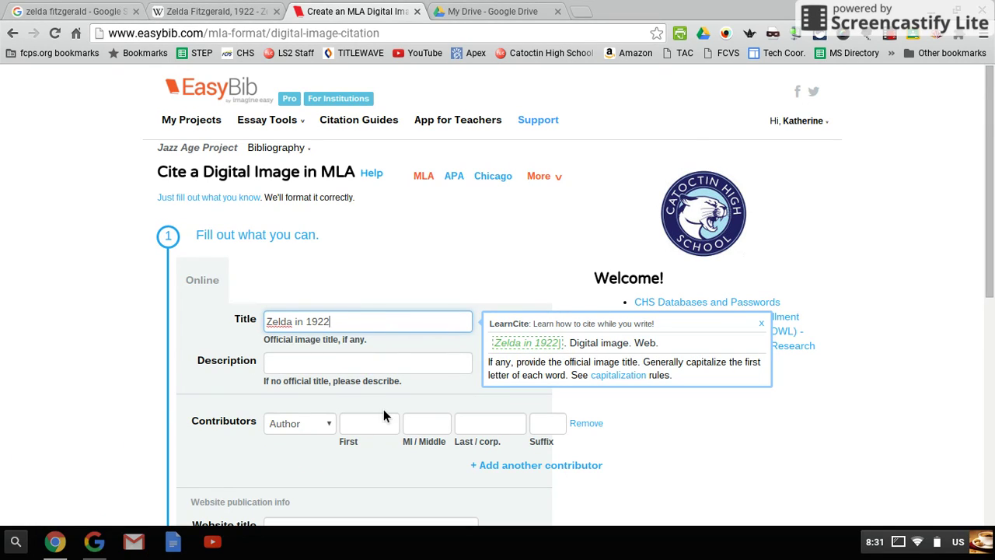
pyautogui.scroll(-1, 383, 416)
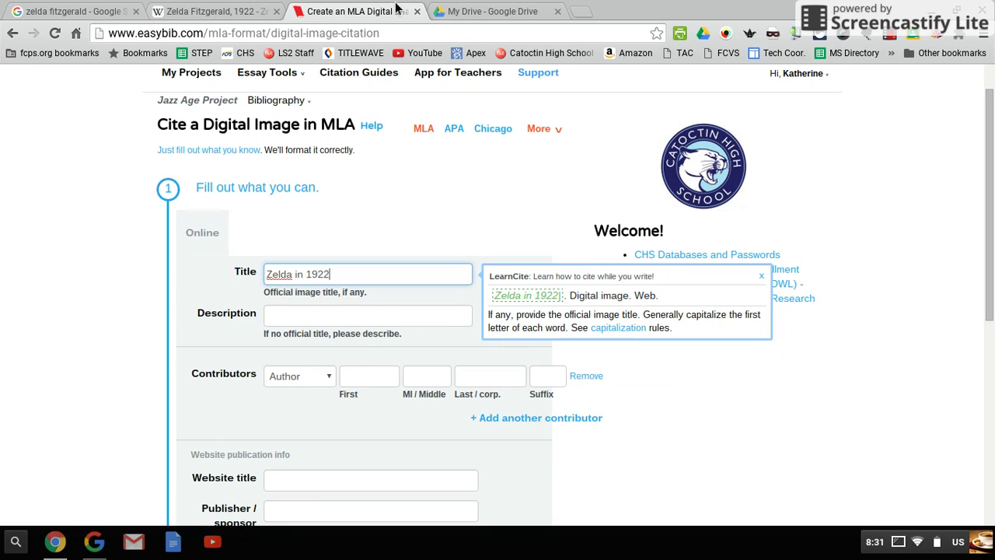
# Open the full details of the "Zelda in 1922" image on Wikimedia Commons and check its file history for the uploader.
pyautogui.click(225, 12)
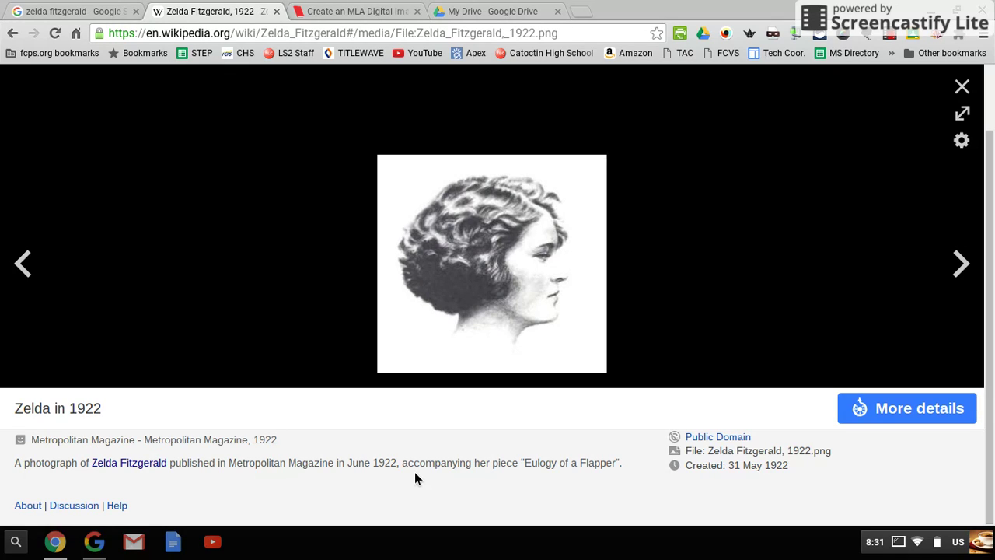
pyautogui.click(939, 420)
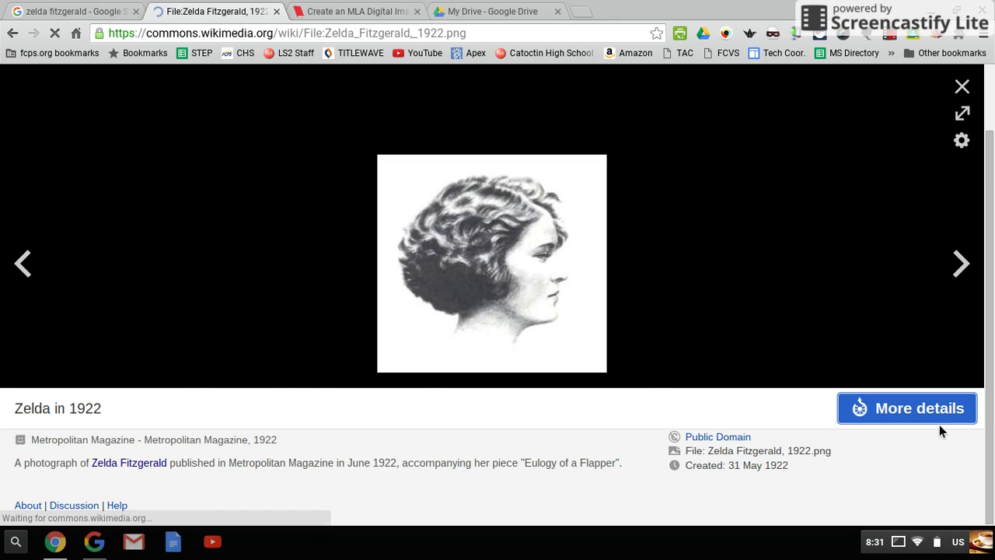
pyautogui.scroll(-5, 707, 367)
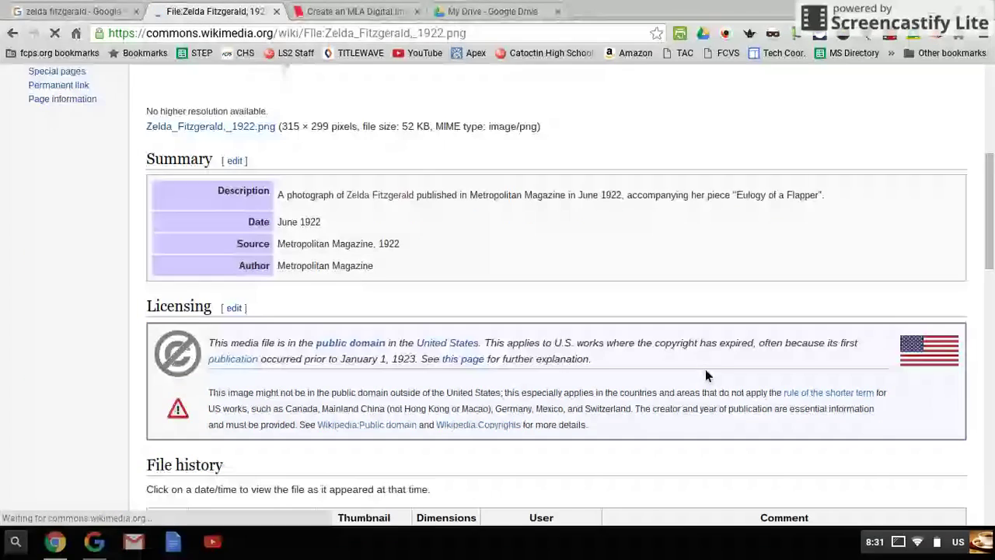
pyautogui.scroll(-1, 705, 375)
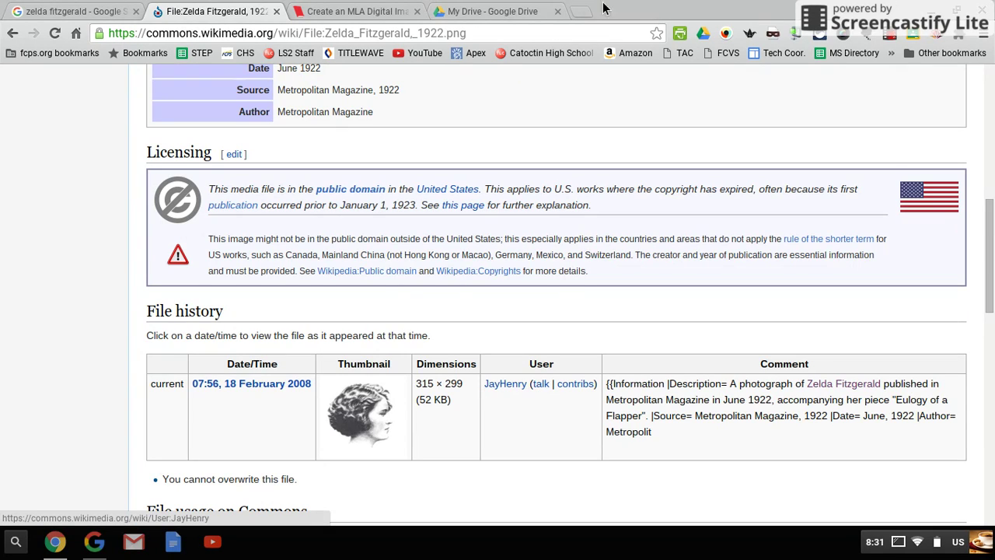
# Return to the EasyBib form and enter the uploader's username as the author's last or corporate name.
pyautogui.click(362, 13)
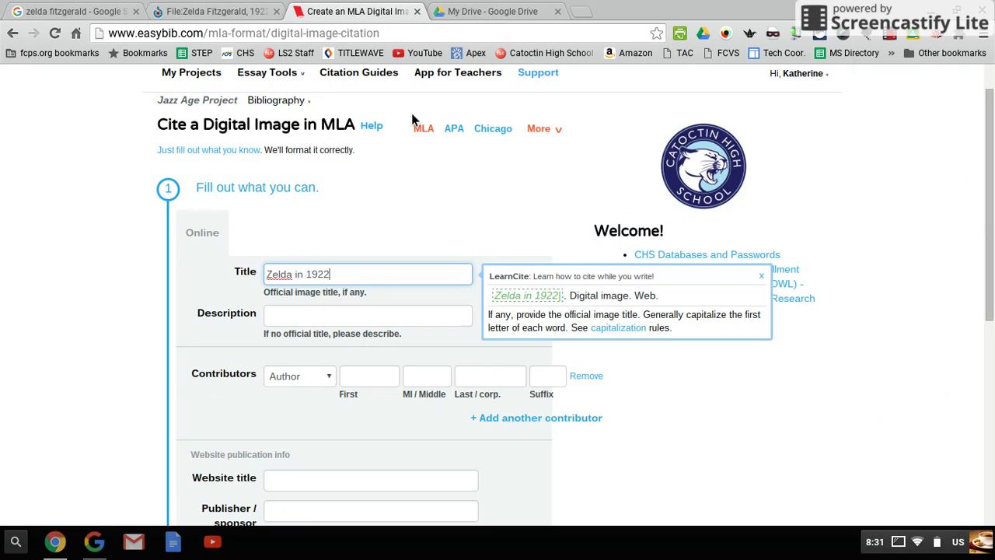
pyautogui.click(510, 381)
pyautogui.write('JayHenry')
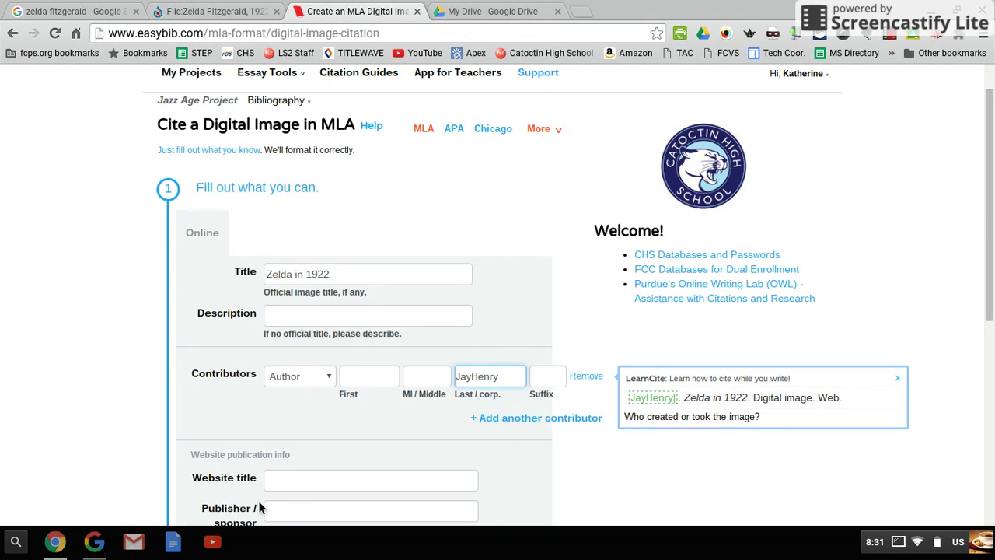
# Set the website title to "Wikipedia" and the publisher to "Wikimedia Foundation Inc." in the citation form.
pyautogui.click(294, 482)
pyautogui.write('Wikipedia')
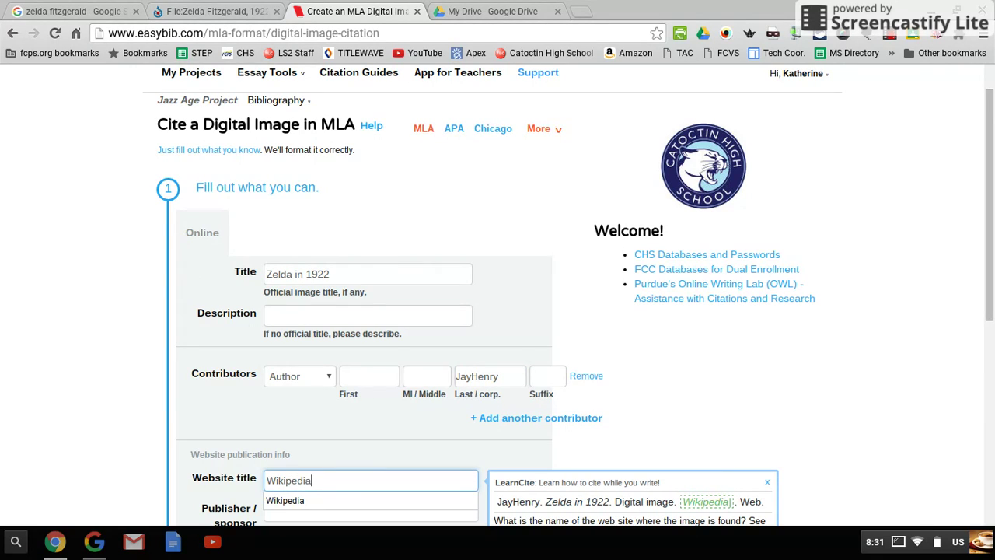
pyautogui.click(311, 500)
pyautogui.scroll(-1, 324, 464)
pyautogui.scroll(-1, 323, 464)
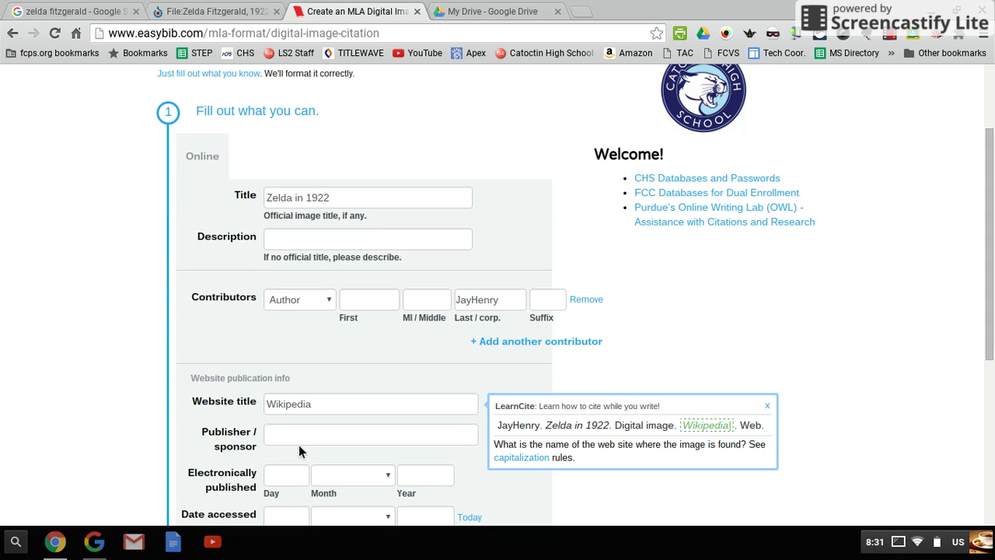
pyautogui.click(358, 438)
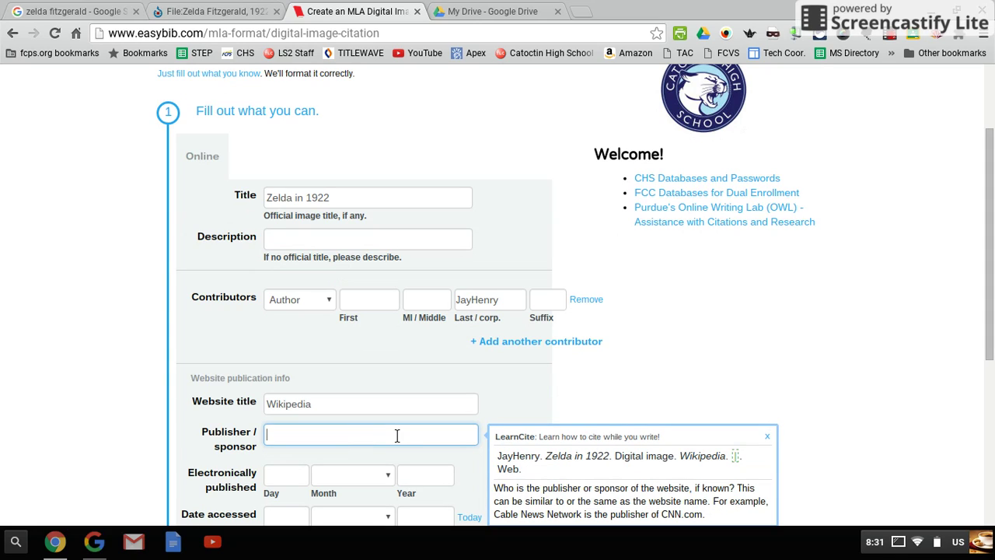
pyautogui.write('Wikiem')
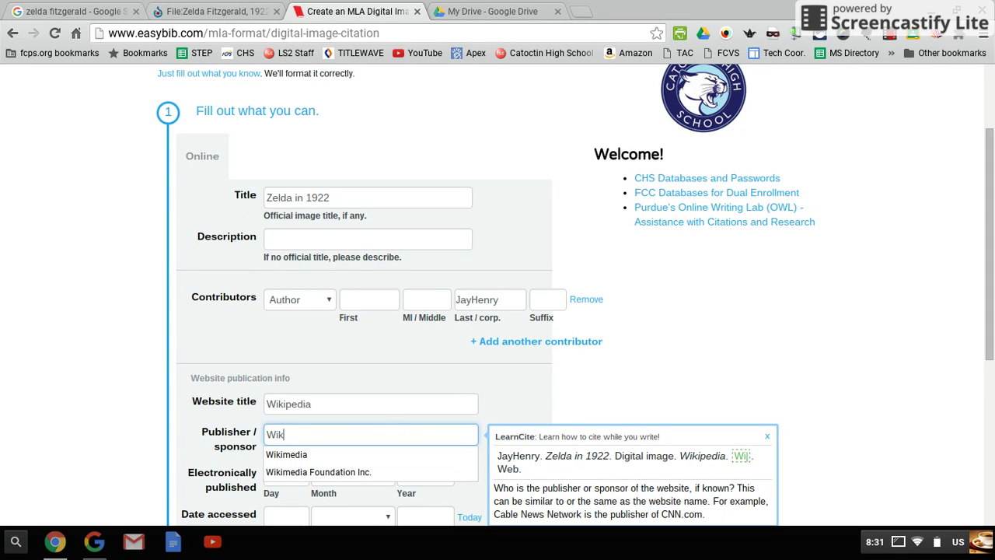
pyautogui.press('BackSpace')
pyautogui.press('BackSpace')
pyautogui.click(354, 472)
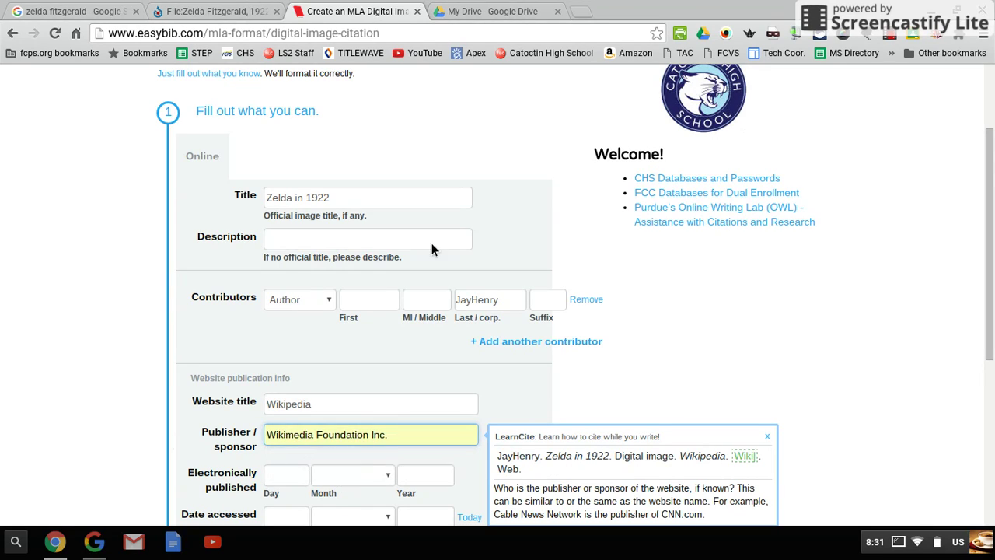
# Check the image's Wikimedia Commons page for its creation date and the upload date in the file history.
pyautogui.click(218, 11)
pyautogui.scroll(-1, 581, 496)
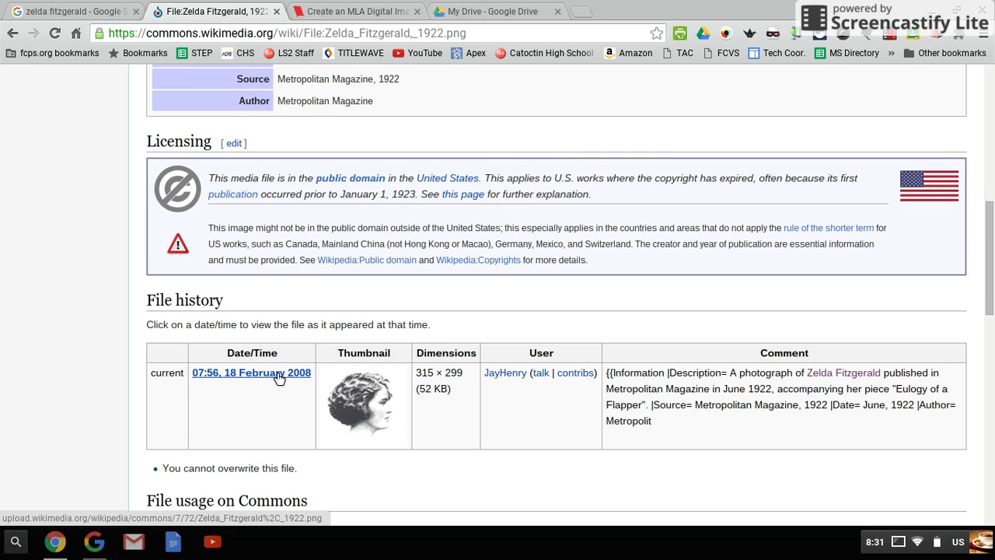
pyautogui.scroll(2, 329, 389)
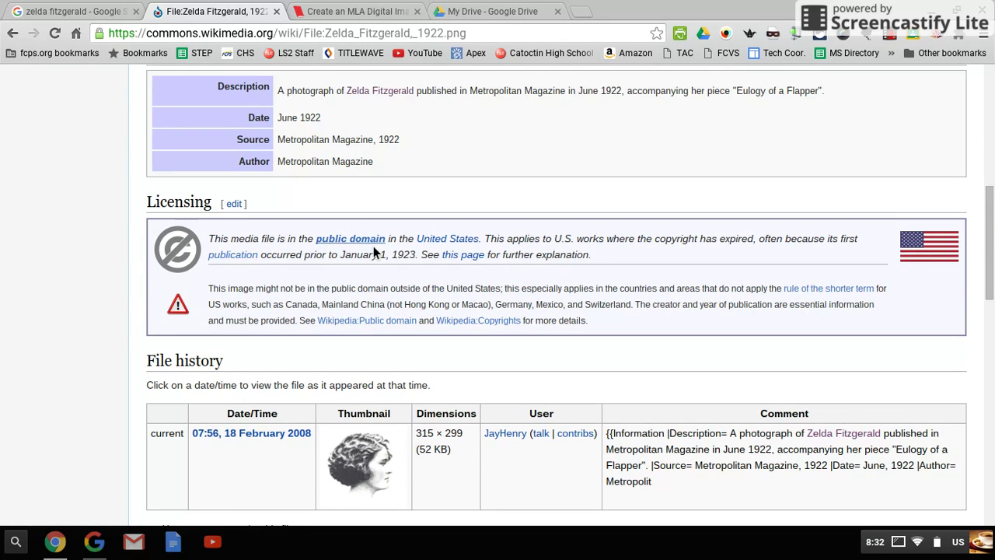
pyautogui.scroll(1, 350, 225)
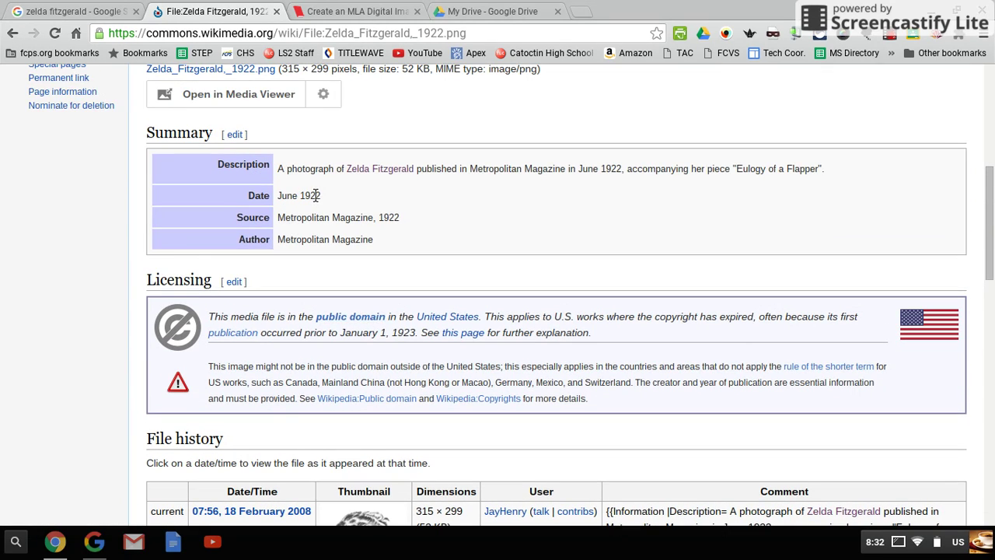
pyautogui.scroll(-1, 355, 332)
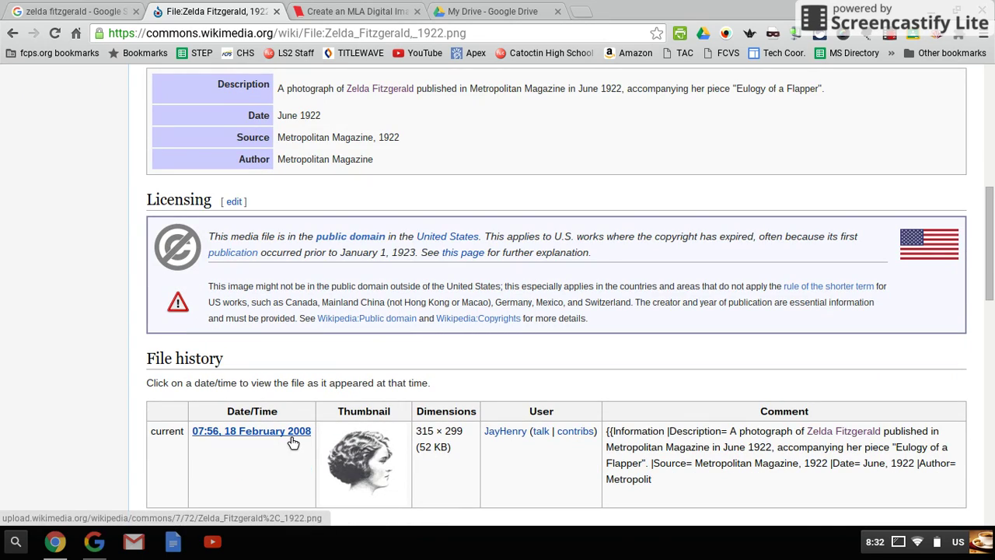
# Return to the EasyBib form and set the electronic publication date to 18 February 2008.
pyautogui.click(359, 19)
pyautogui.scroll(-1, 343, 464)
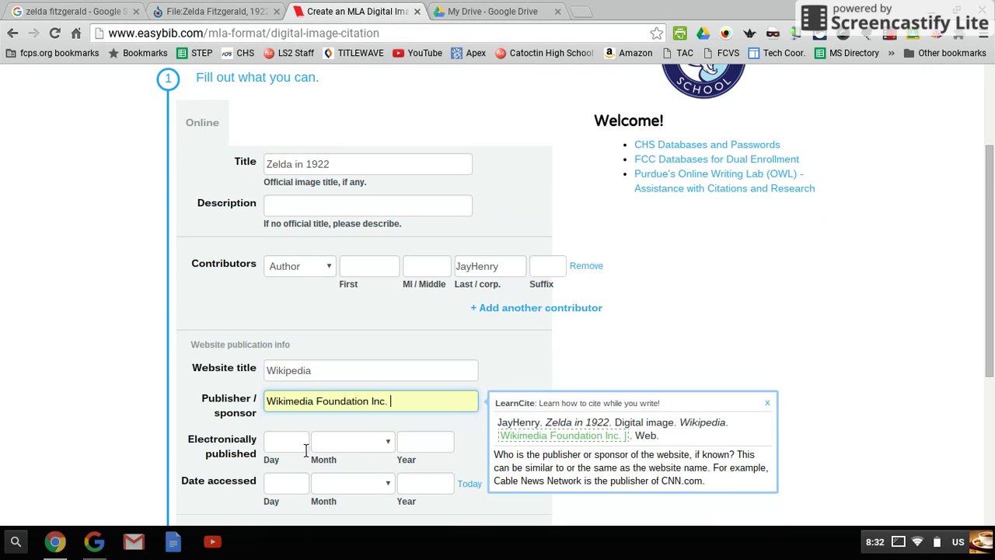
pyautogui.click(286, 441)
pyautogui.write('18')
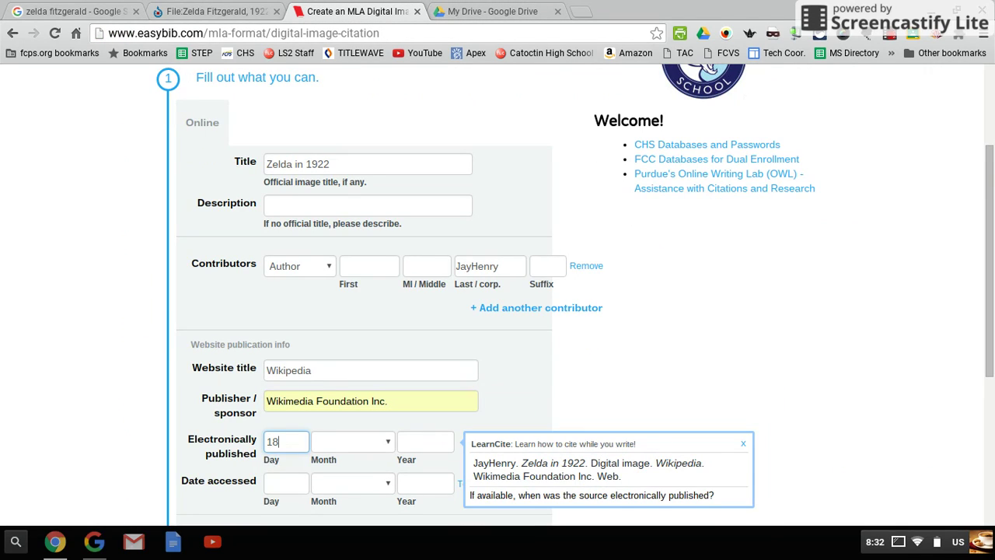
pyautogui.click(371, 450)
pyautogui.click(368, 203)
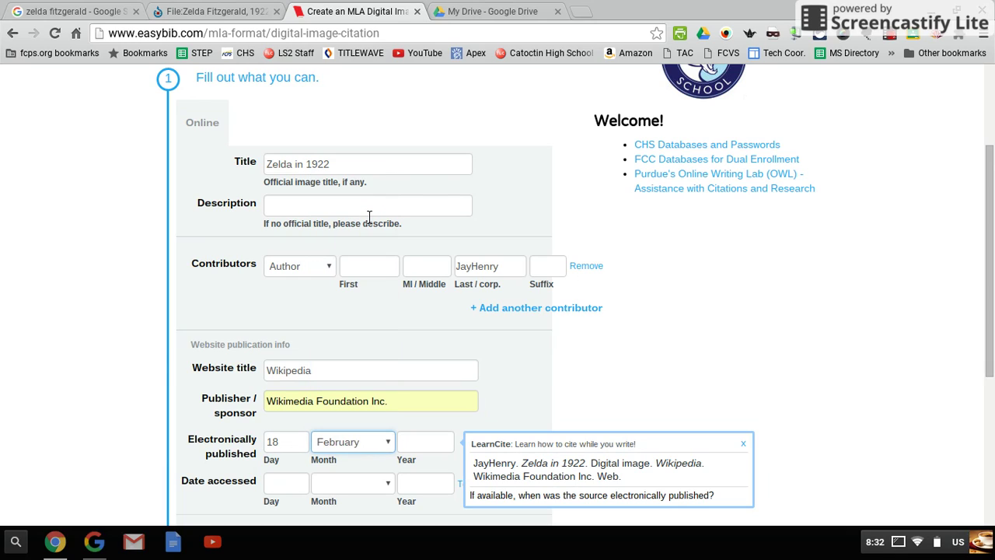
pyautogui.click(439, 449)
pyautogui.write('2008')
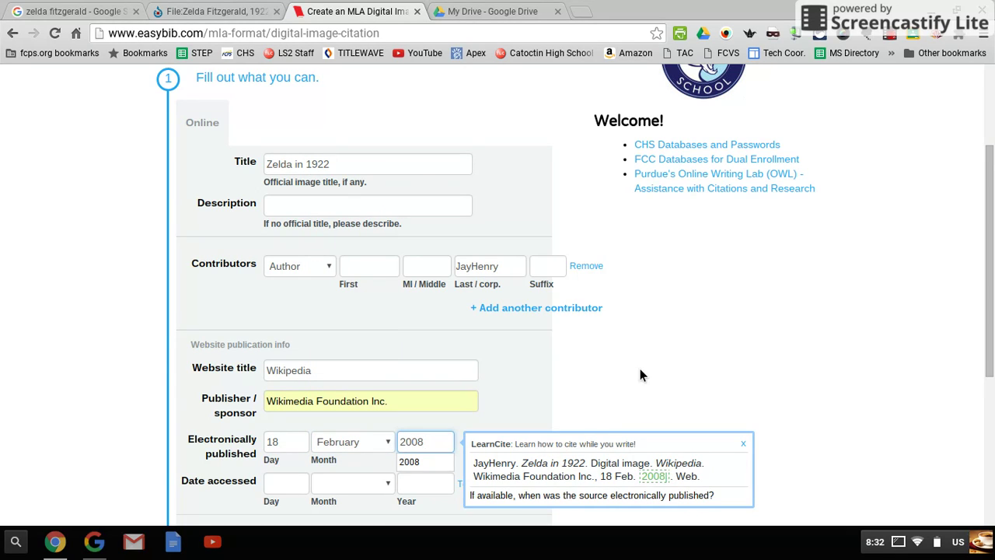
# Set the citation's date accessed to 14 March 2016.
pyautogui.scroll(-1, 639, 375)
pyautogui.click(284, 438)
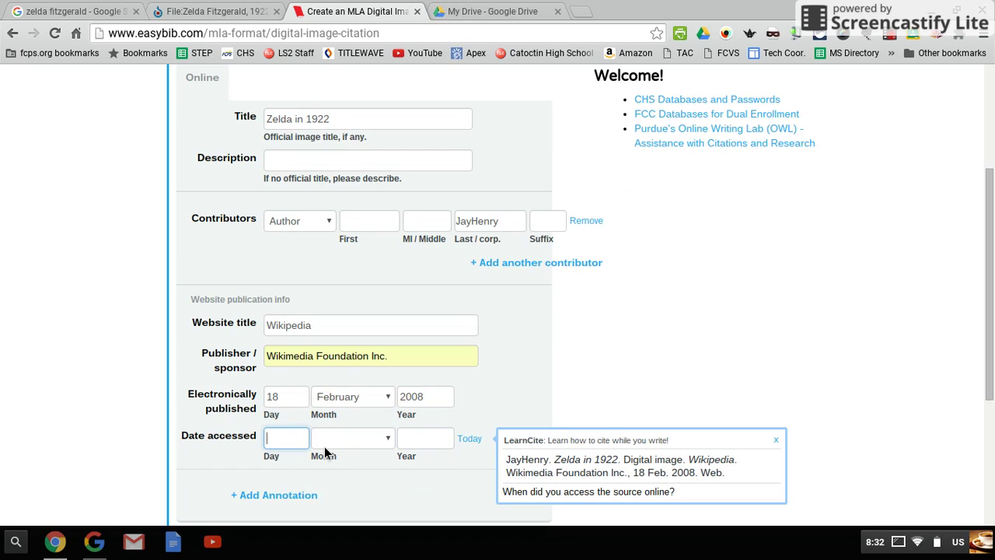
pyautogui.write('14')
pyautogui.press('Tab')
pyautogui.press('m')
pyautogui.press('Tab')
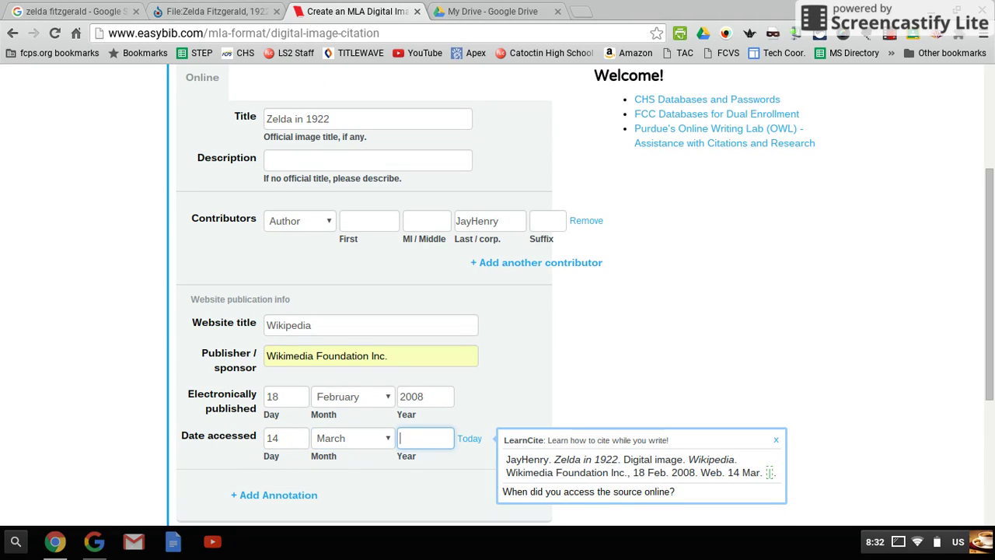
pyautogui.write('2016')
pyautogui.click(634, 370)
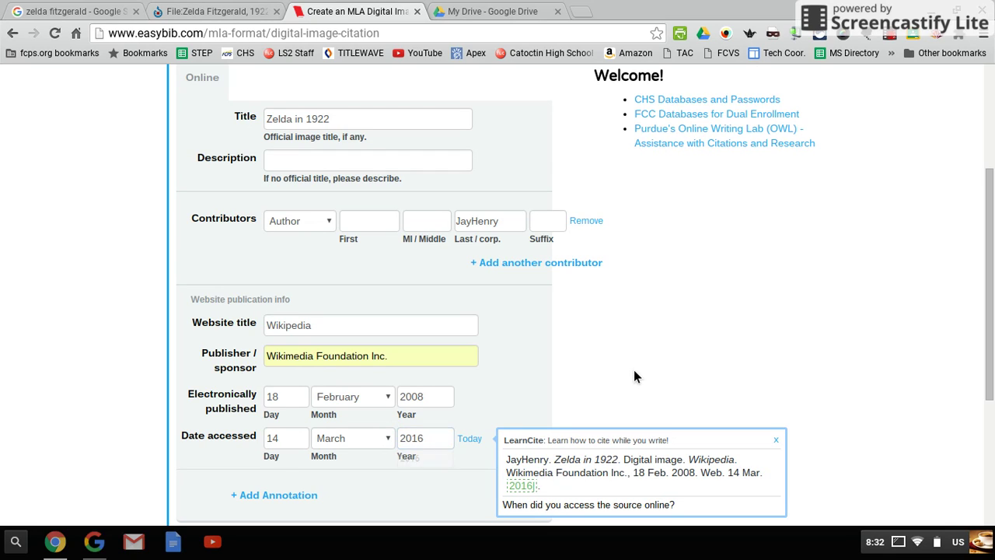
# Create the digital image citation from the completed form and view it in the Jazz Age Project bibliography.
pyautogui.scroll(1, 645, 357)
pyautogui.scroll(-3, 328, 184)
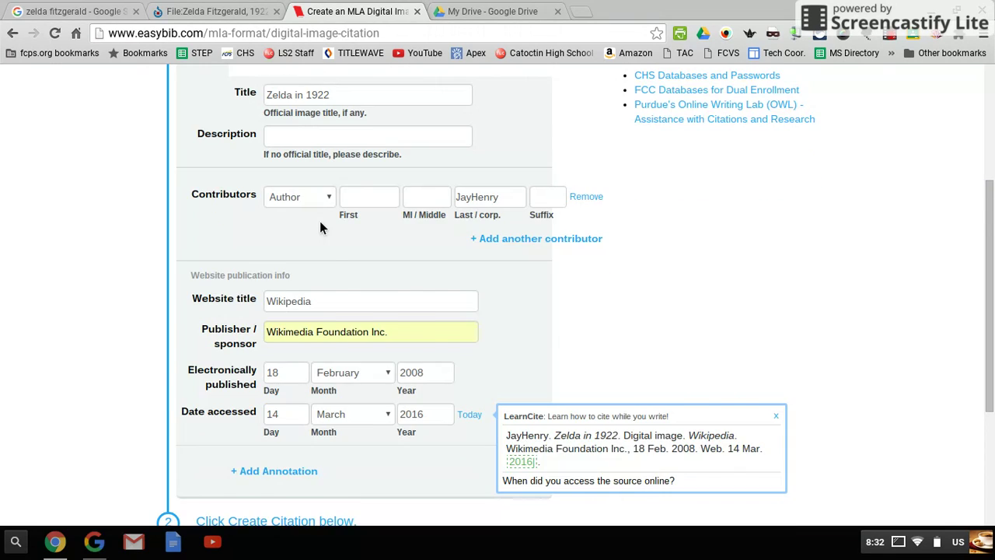
pyautogui.click(356, 386)
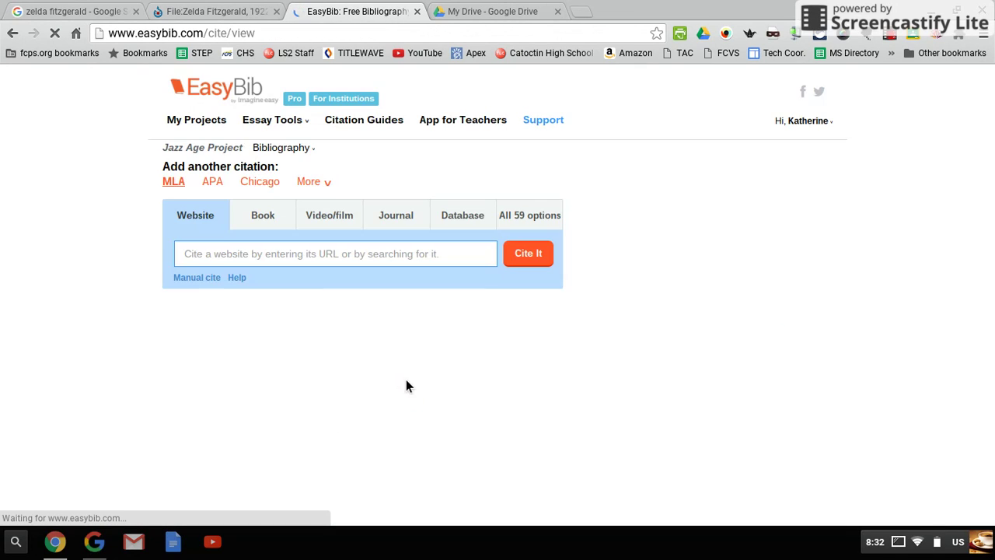
pyautogui.scroll(-1, 399, 329)
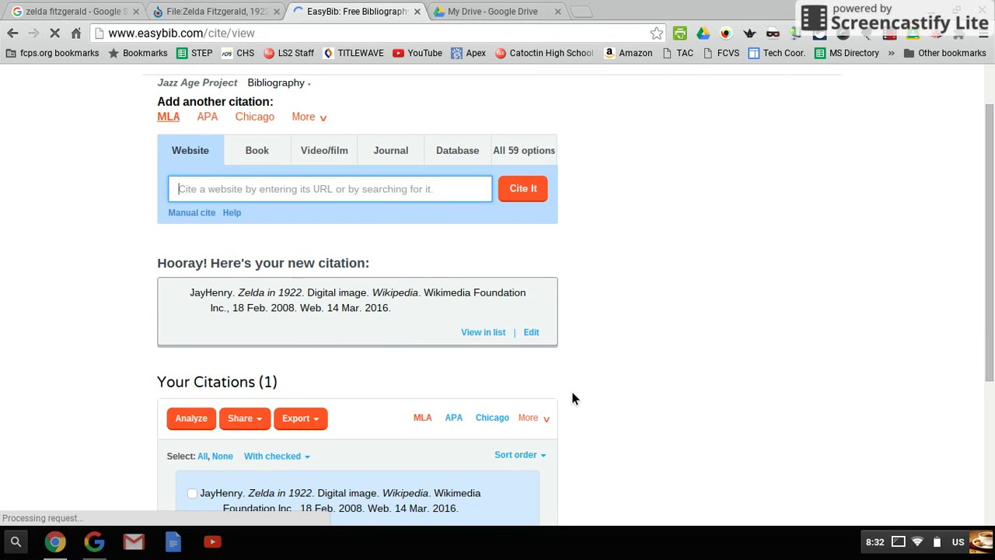
# Review the image, summary and licensing on its Wikimedia Commons page, and return to the Google image results for Zelda Fitzgerald.
pyautogui.click(210, 14)
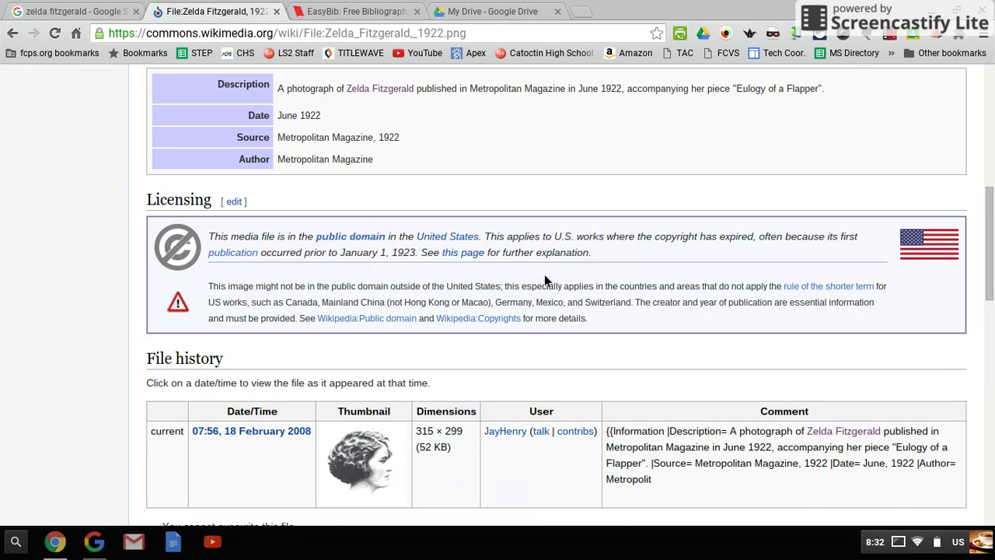
pyautogui.scroll(6, 564, 284)
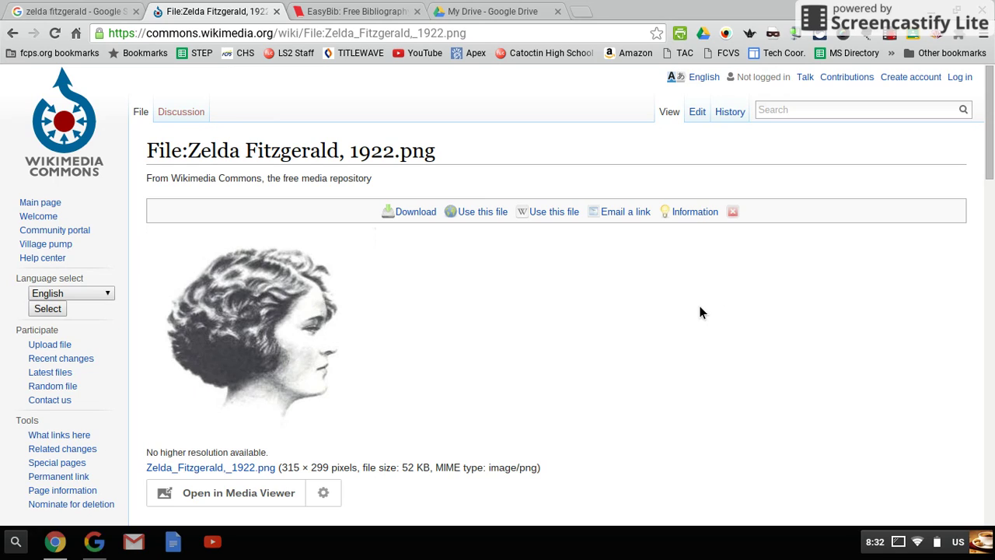
pyautogui.scroll(-3, 700, 309)
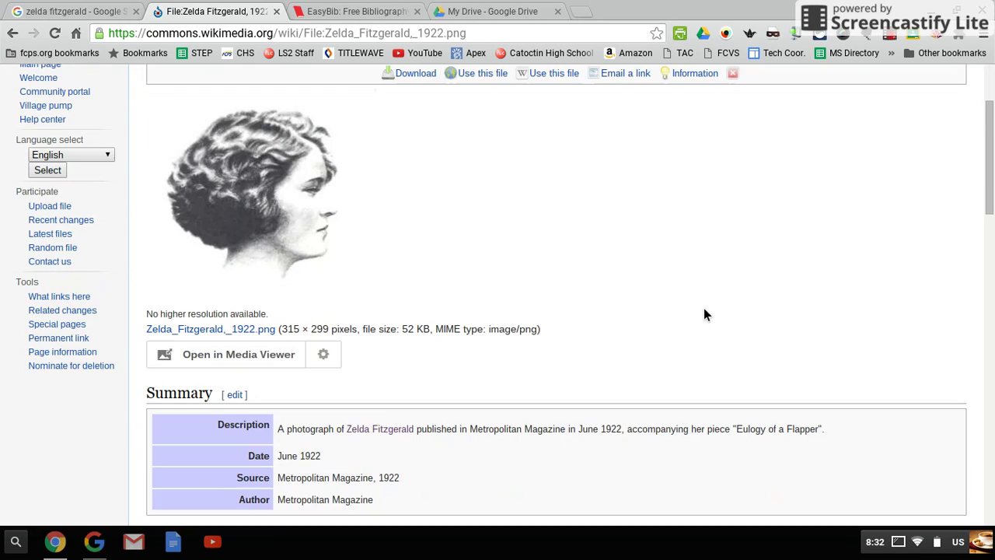
pyautogui.scroll(-2, 705, 308)
pyautogui.scroll(1, 787, 311)
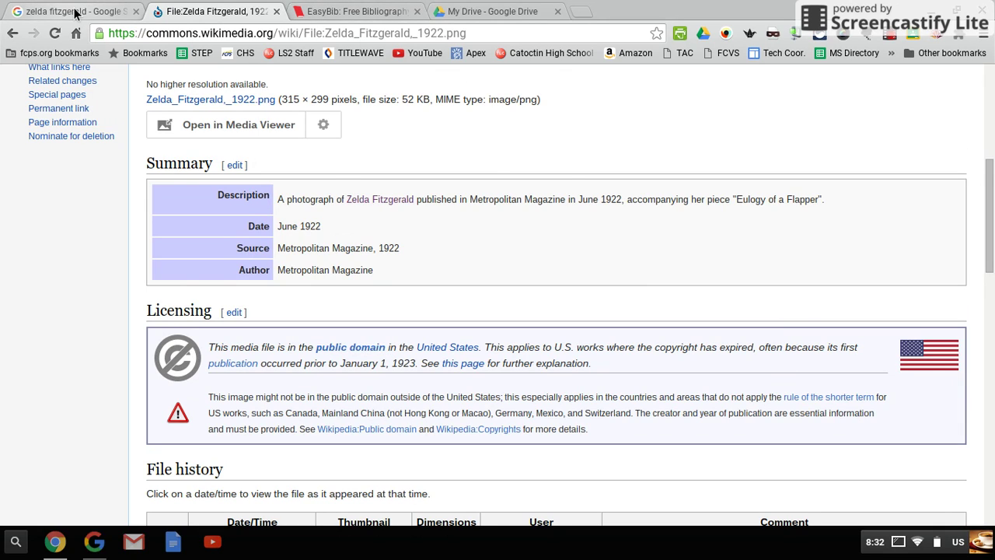
pyautogui.click(103, 12)
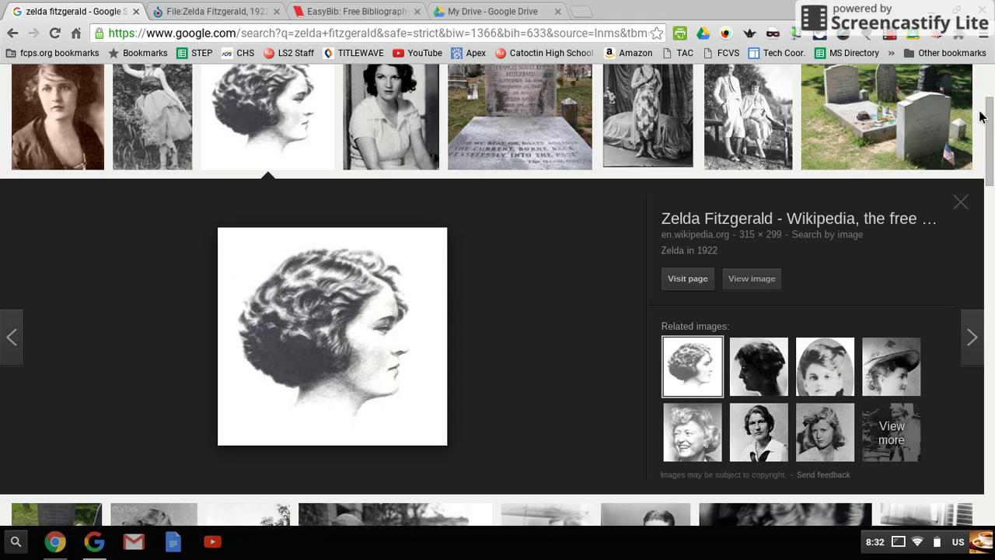